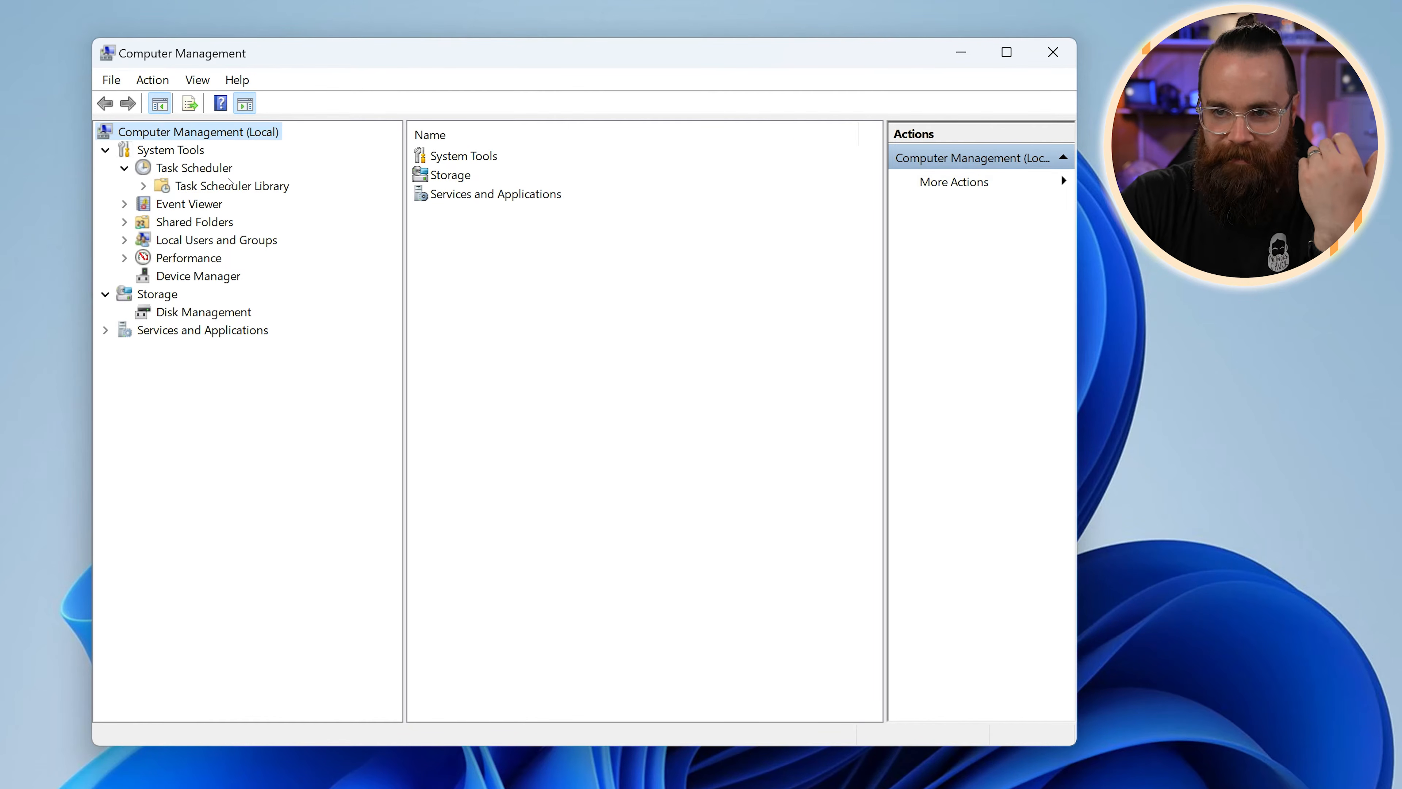
# Browse the Microsoft Windows folders in the Task Scheduler Library, view the FileHistory task, and collapse the library.
pyautogui.click(144, 187)
pyautogui.click(163, 205)
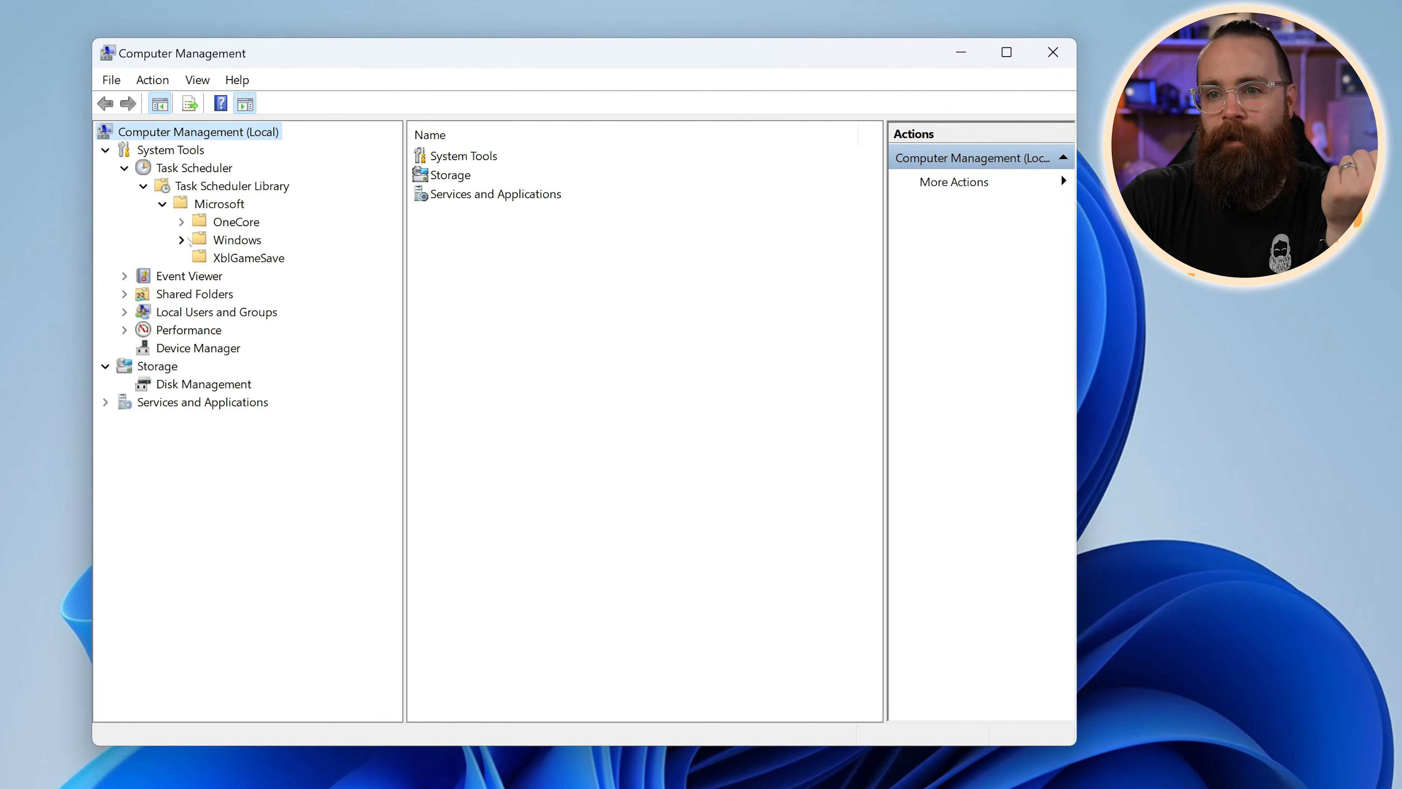
pyautogui.click(181, 240)
pyautogui.scroll(-10, 248, 441)
pyautogui.click(250, 491)
pyautogui.scroll(-7, 381, 407)
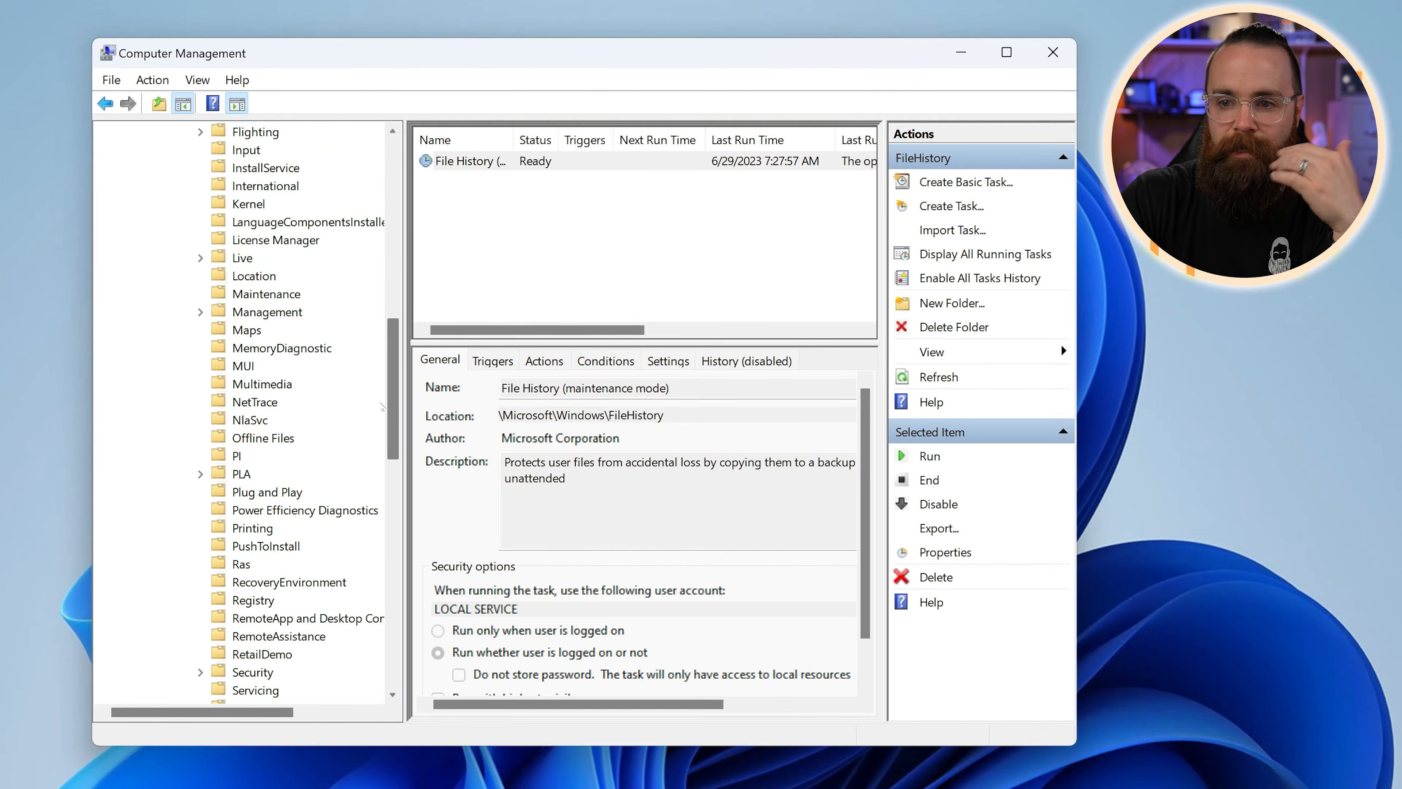
pyautogui.scroll(-1, 380, 407)
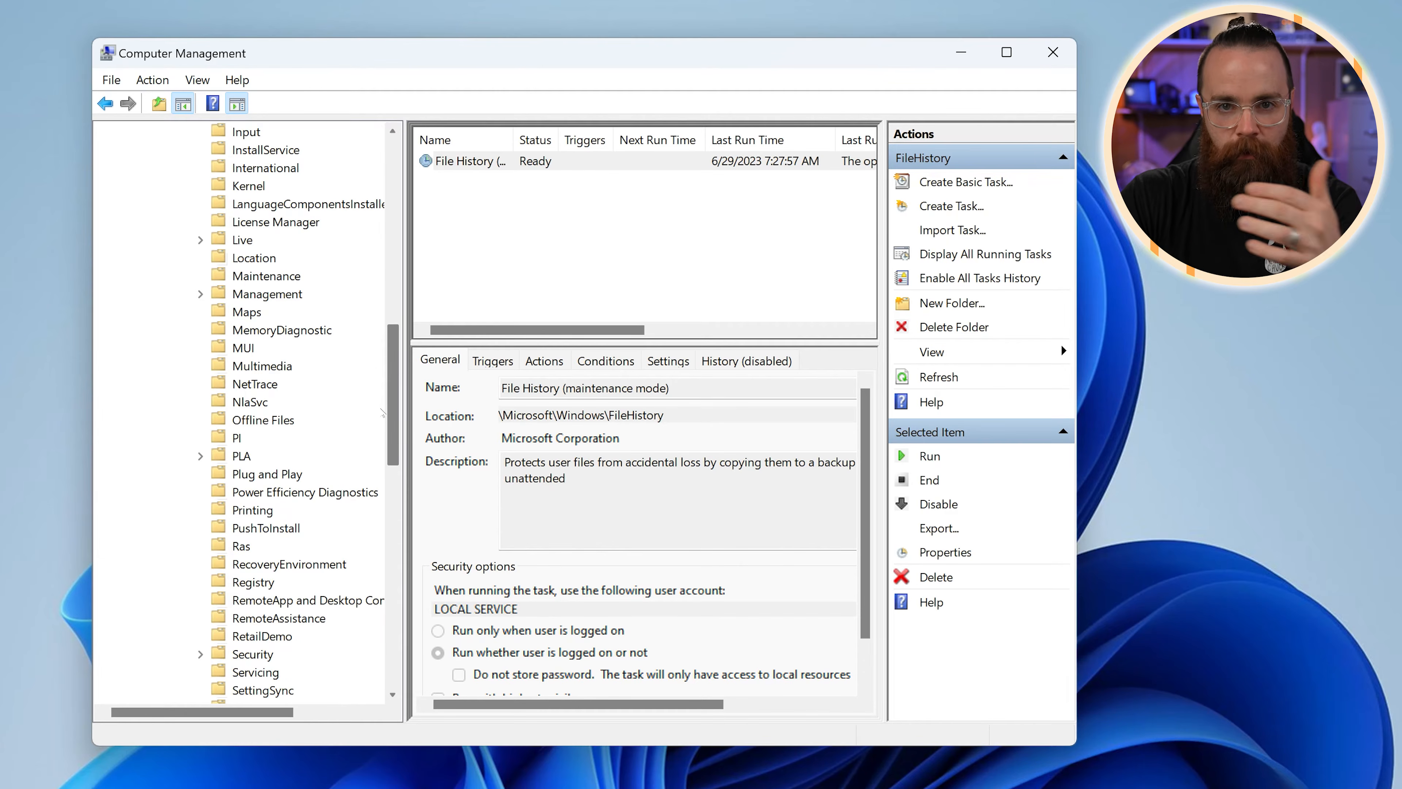
pyautogui.scroll(14, 382, 413)
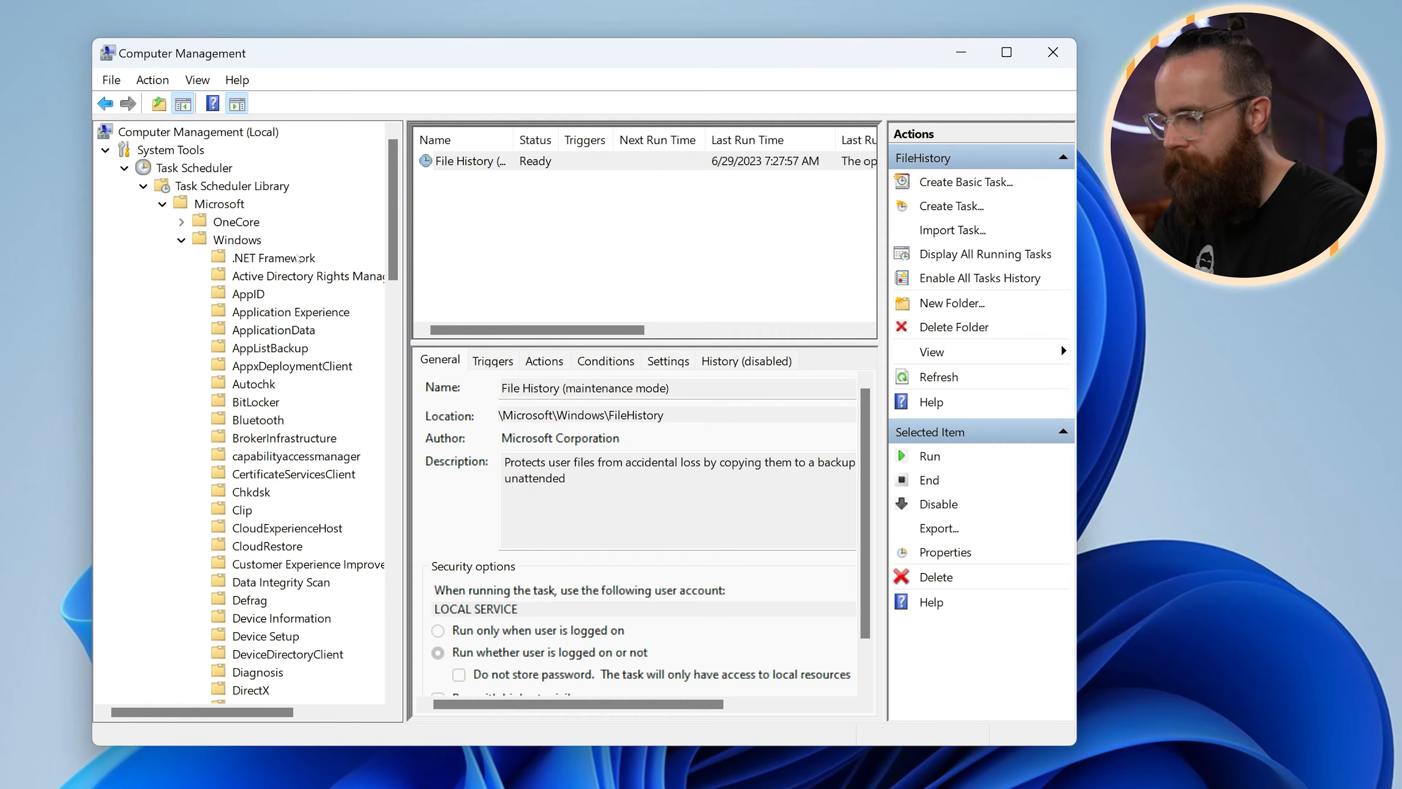
pyautogui.click(143, 186)
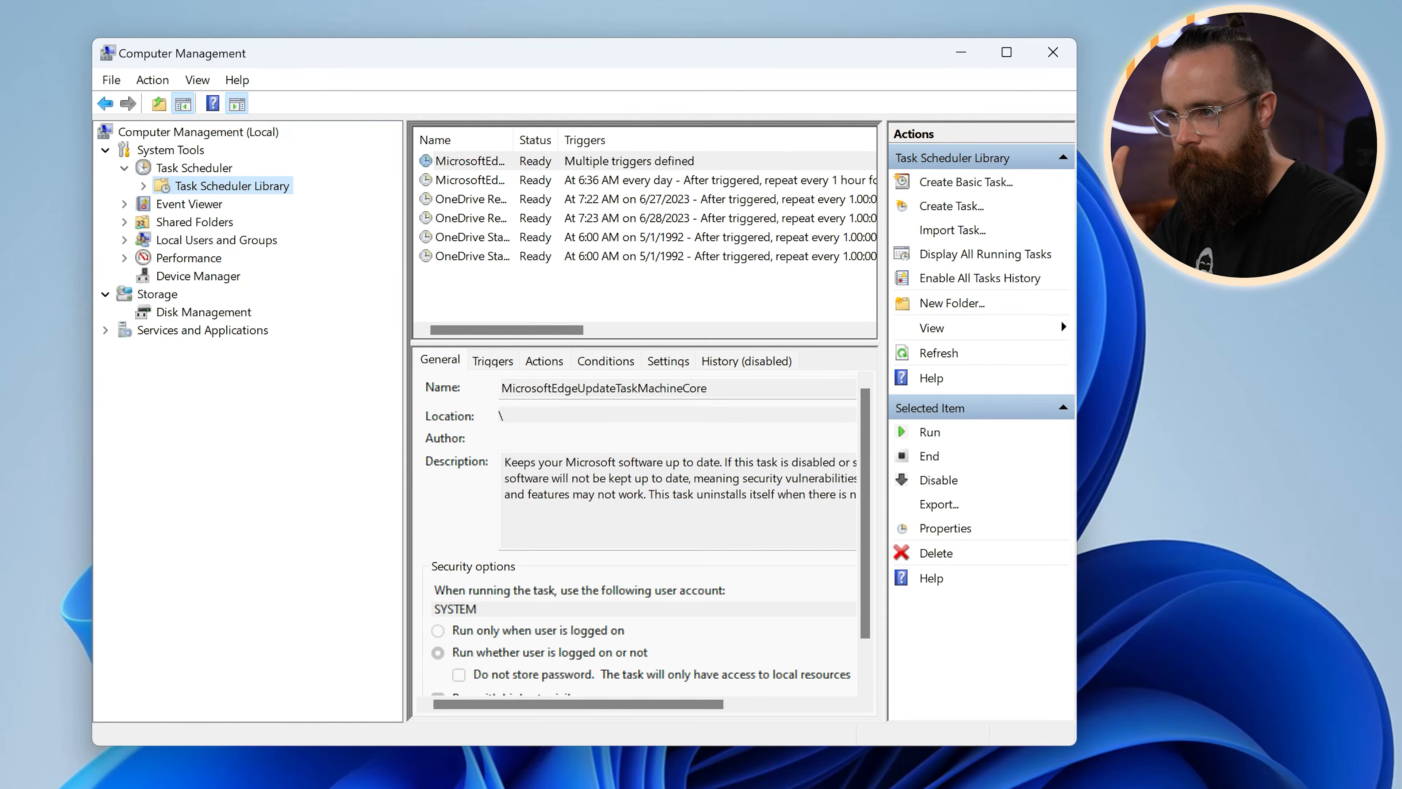
# Start a new basic task in Task Scheduler named "Launch Chrome" and continue to its trigger settings.
pyautogui.click(188, 168)
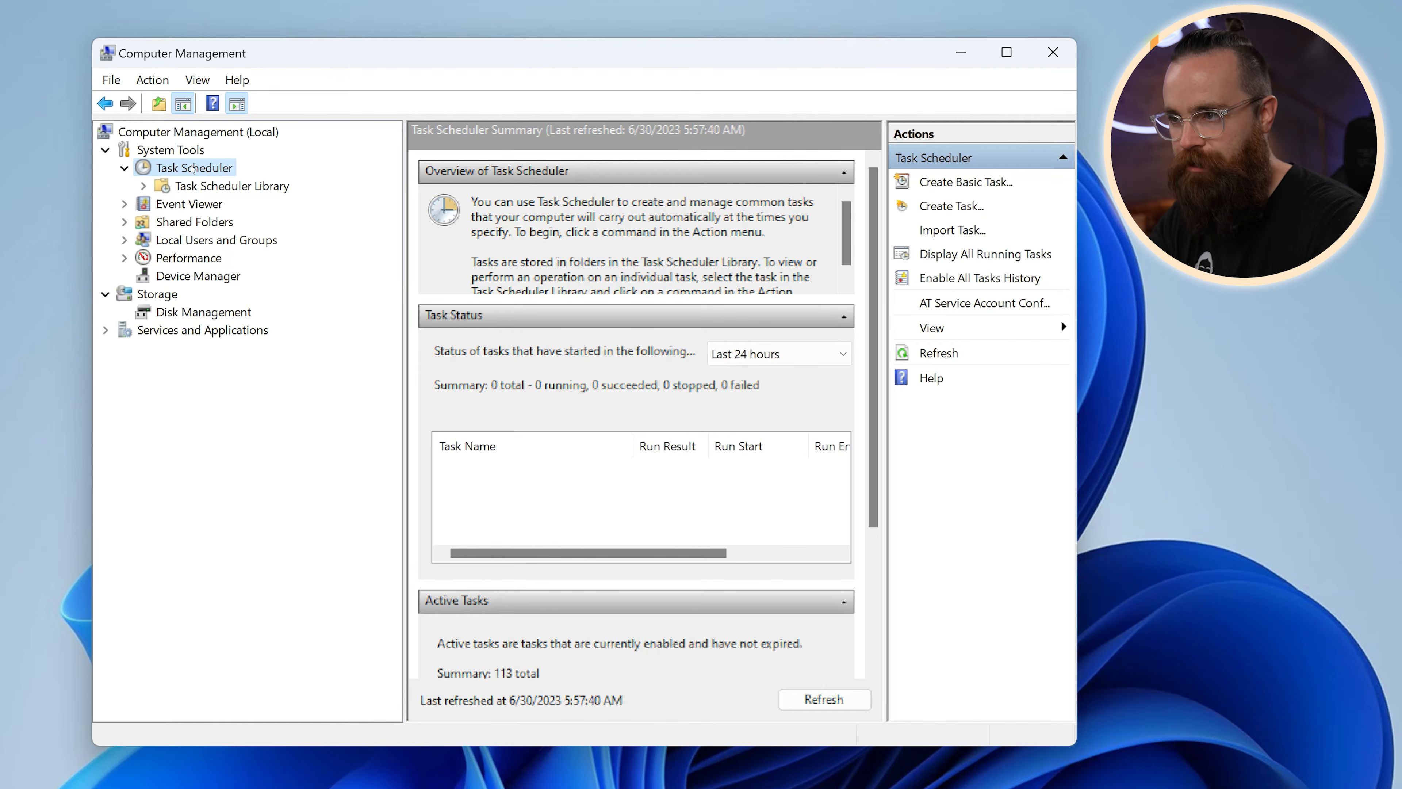
pyautogui.rightClick(193, 169)
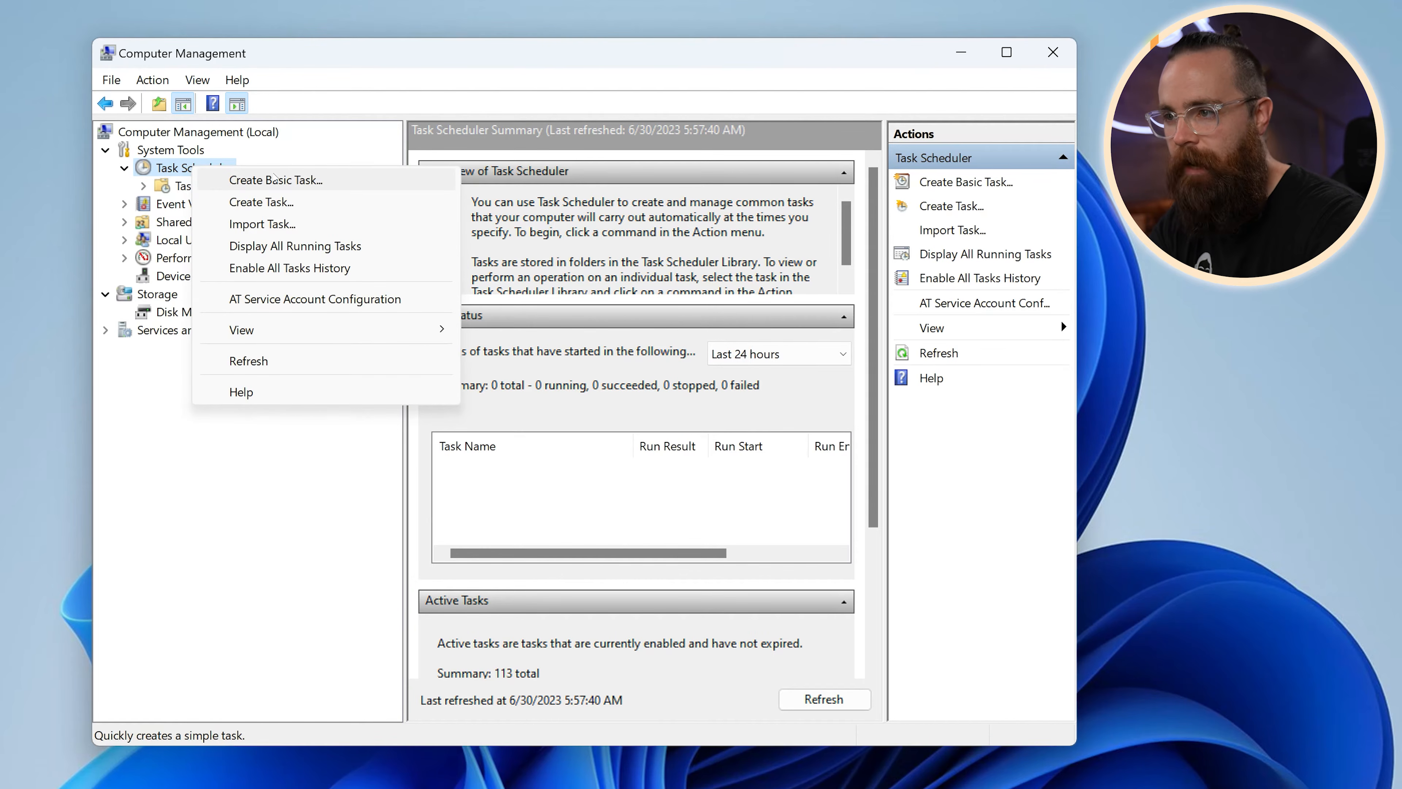
pyautogui.click(284, 180)
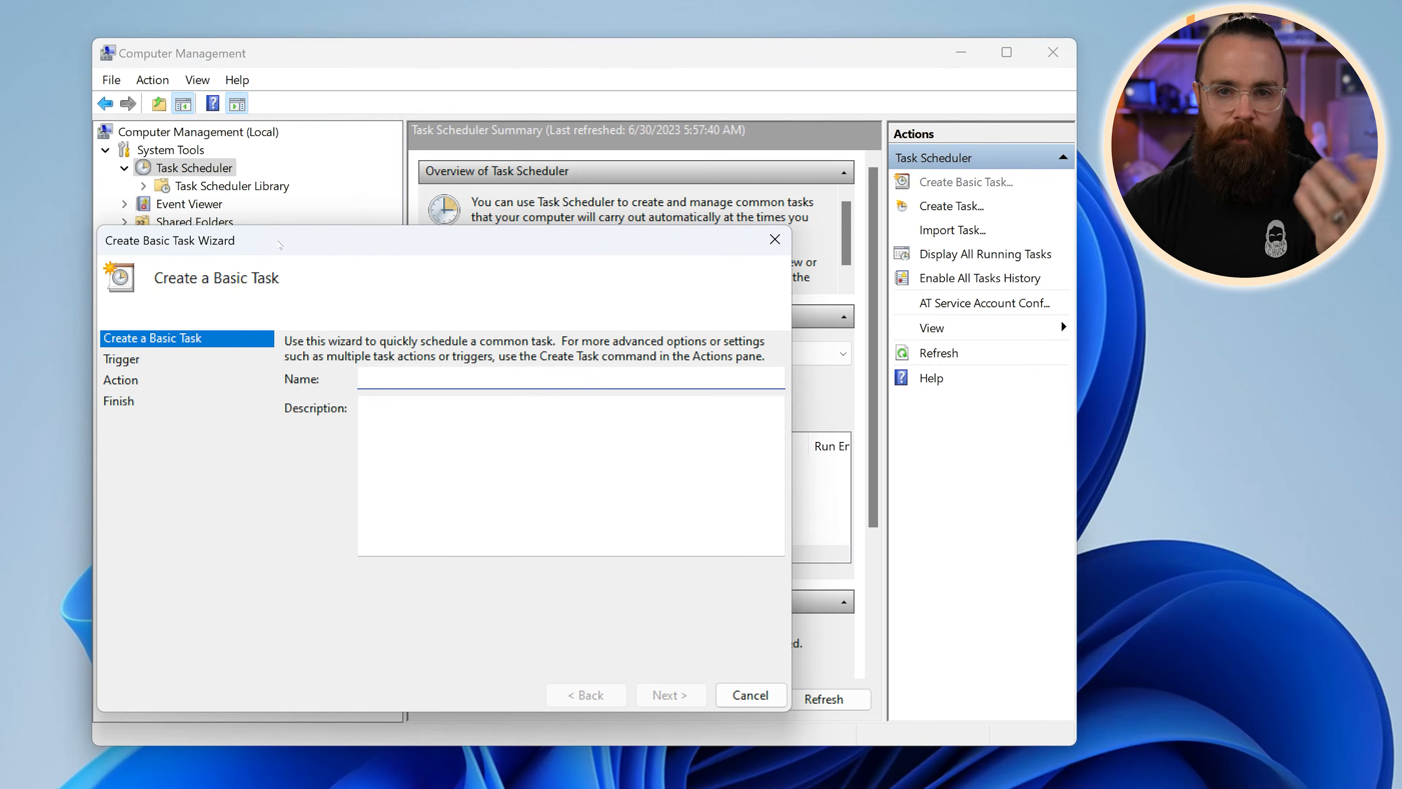
pyautogui.write('Launch Chrome')
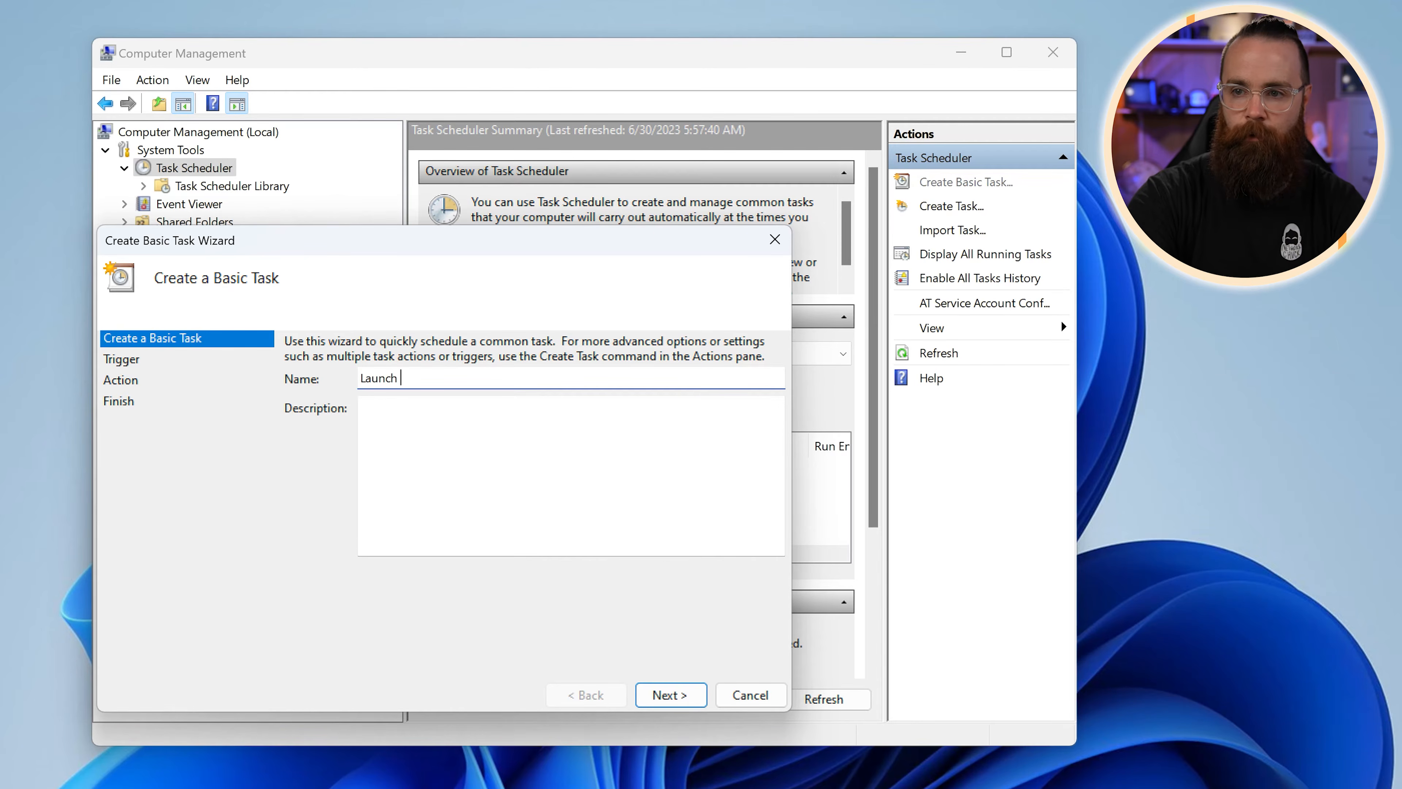
pyautogui.click(679, 700)
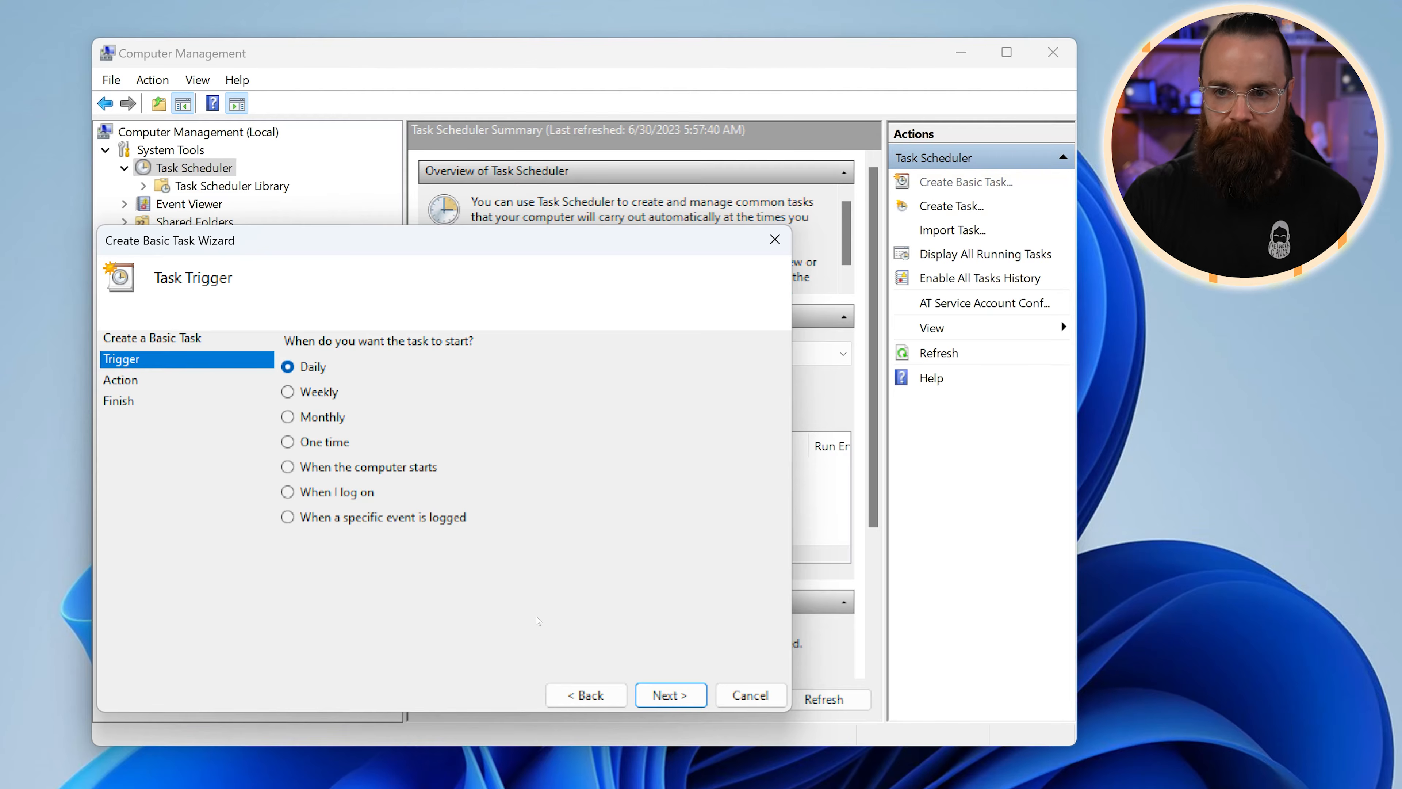
pyautogui.moveTo(208, 406)
pyautogui.mouseDown()
pyautogui.moveTo(202, 377)
pyautogui.moveTo(215, 386)
pyautogui.mouseUp()
pyautogui.moveTo(118, 469); pyautogui.dragTo(115, 423)
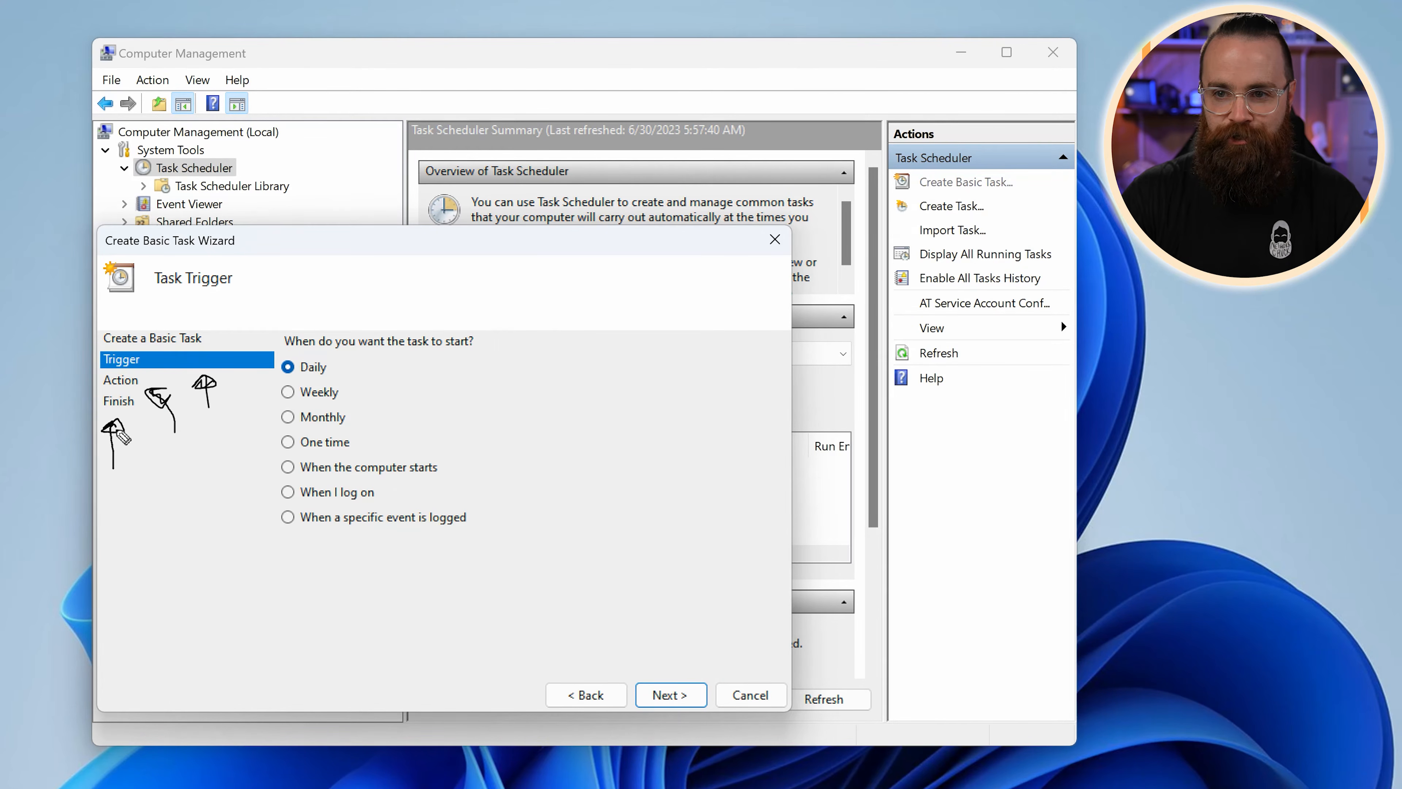
pyautogui.press('Escape')
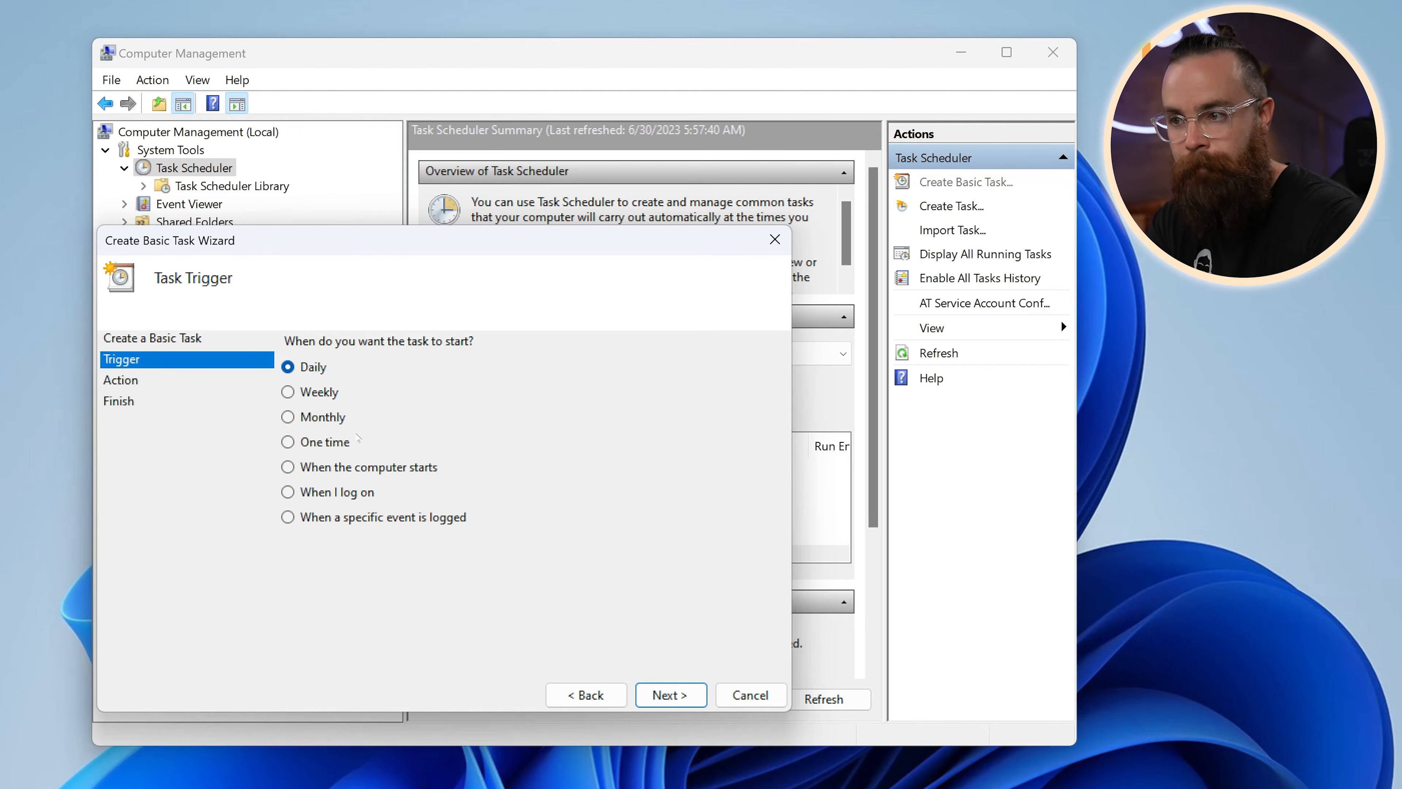
# Choose Daily as the task's trigger and continue to the daily schedule settings.
pyautogui.click(287, 467)
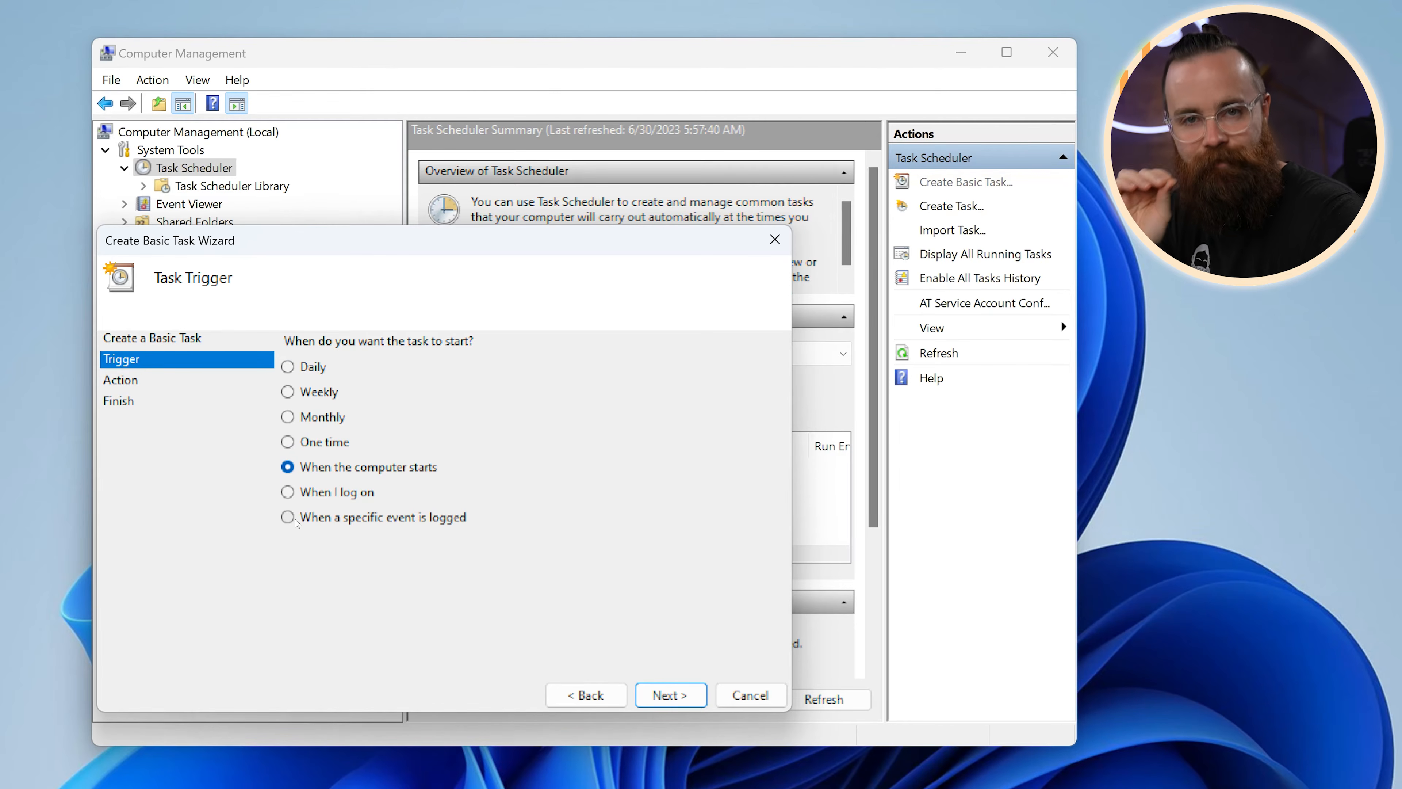
pyautogui.moveTo(476, 246); pyautogui.dragTo(830, 253)
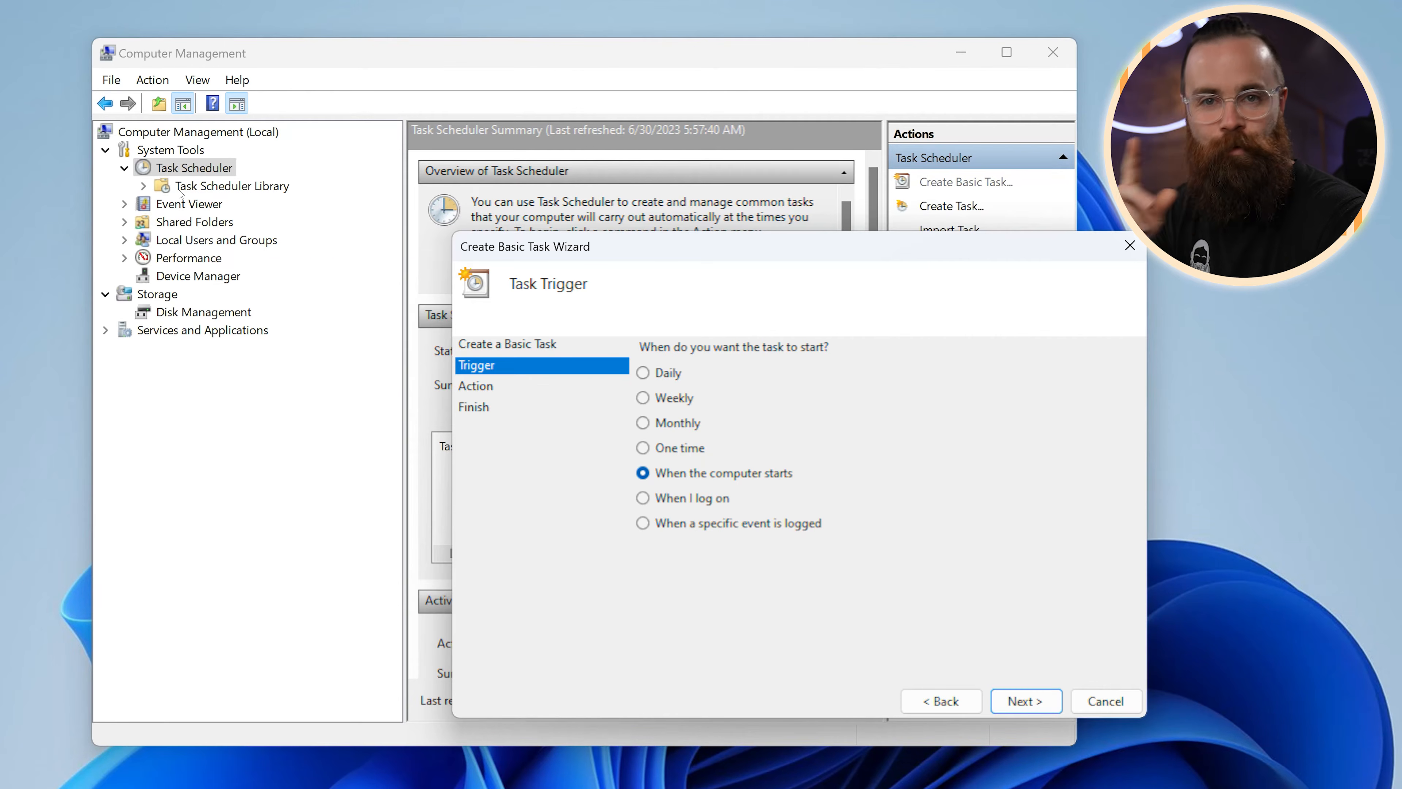
pyautogui.click(642, 373)
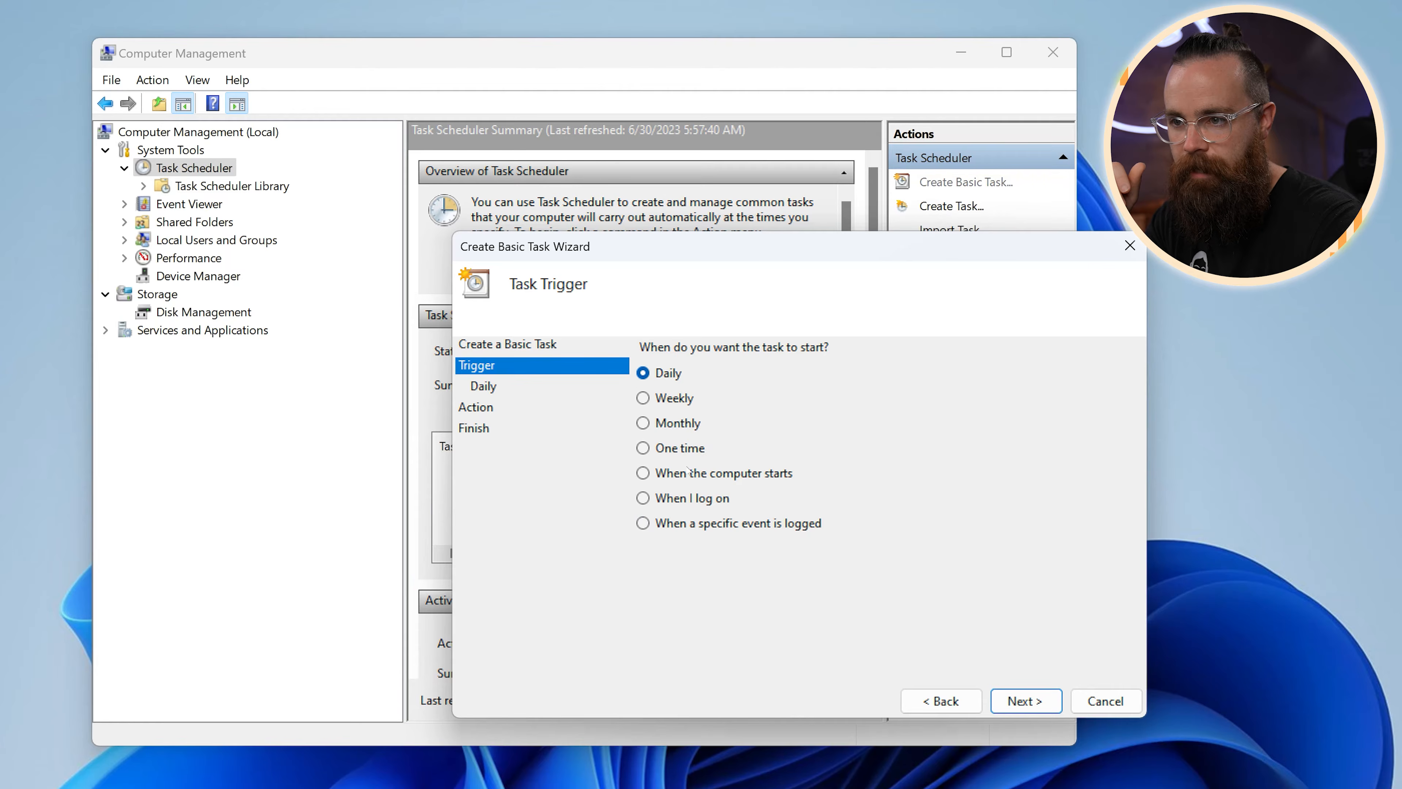
pyautogui.press('Return')
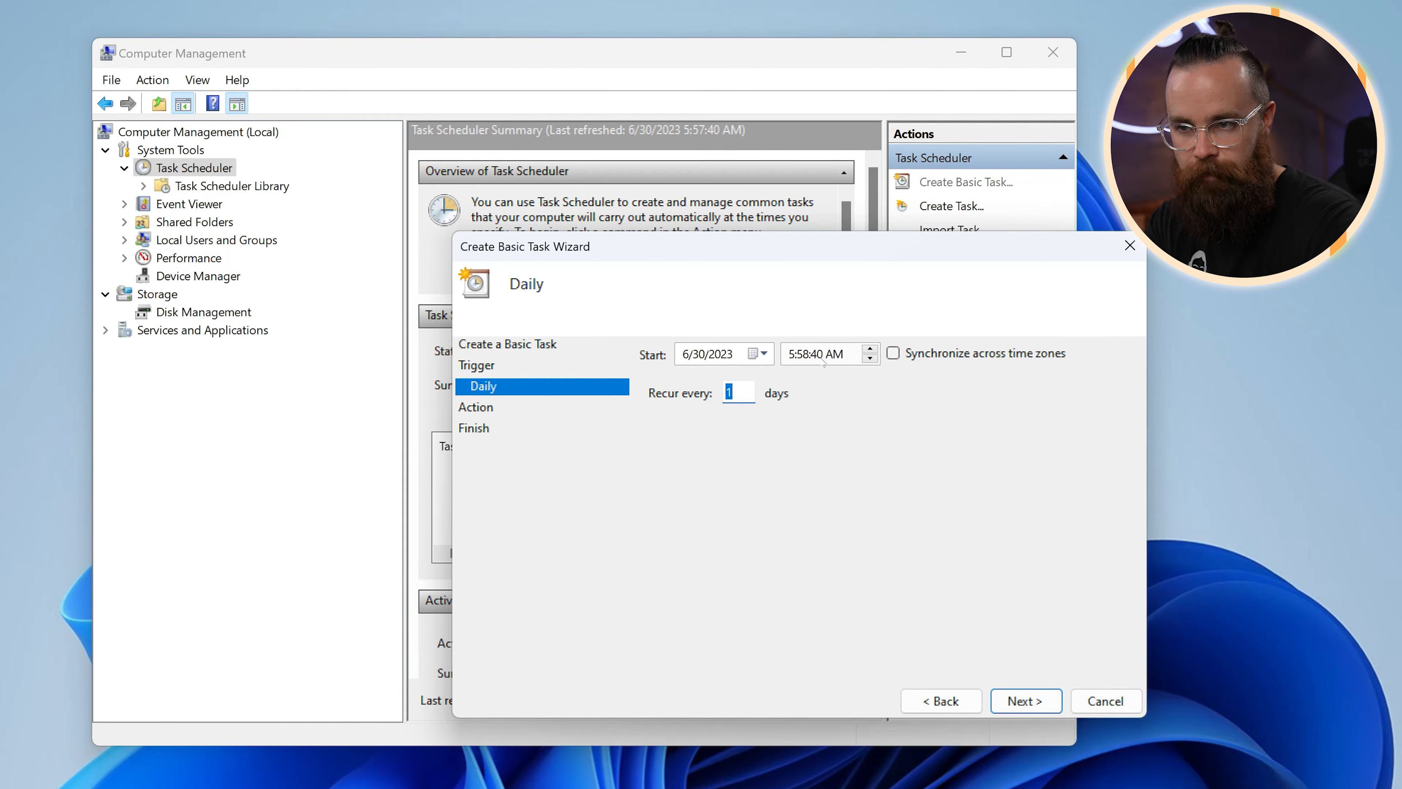
# Set the daily start time to 6:00:00 AM and continue to the task's action.
pyautogui.click(811, 356)
pyautogui.click(792, 356)
pyautogui.write('6')
pyautogui.press('Right')
pyautogui.write('00')
pyautogui.press('Right')
pyautogui.write('00')
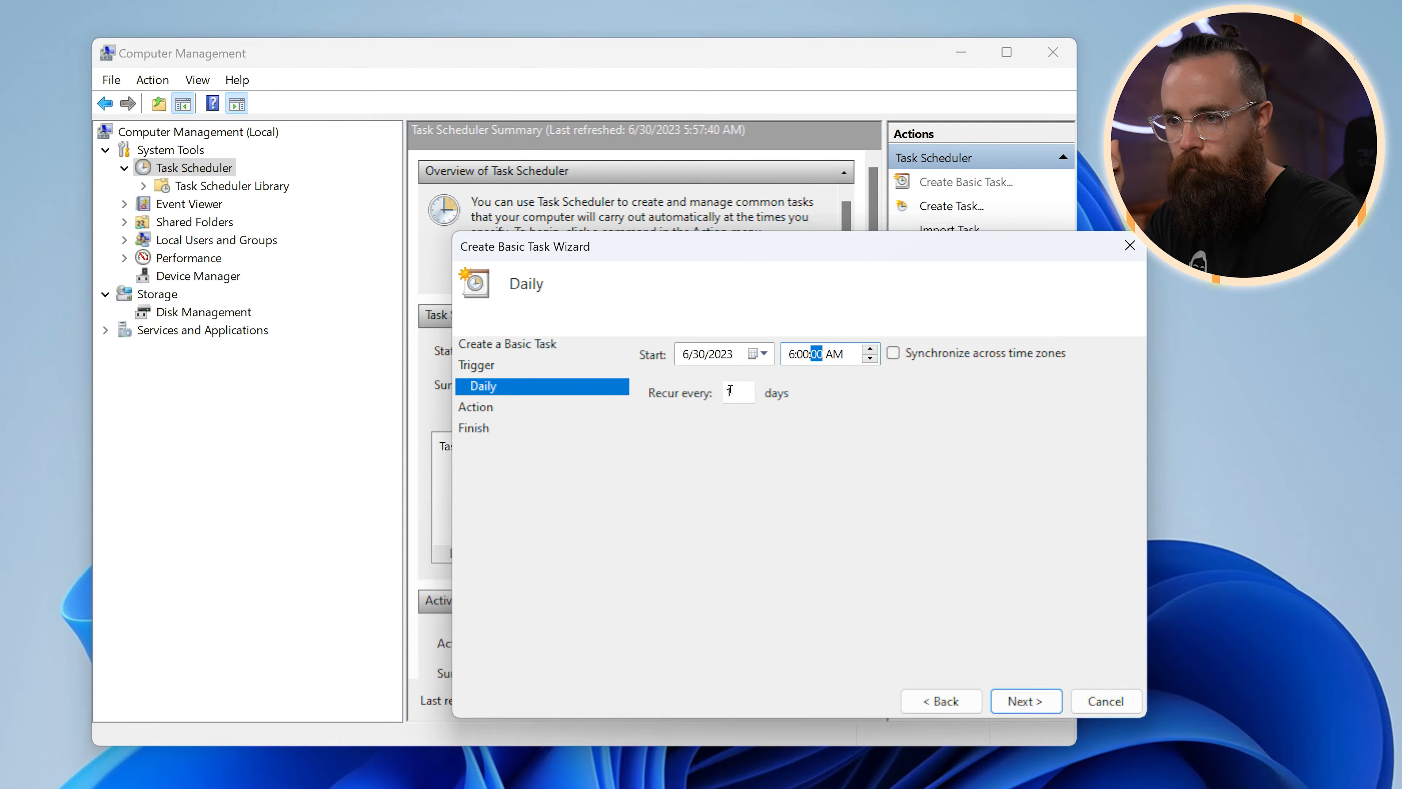
pyautogui.press('Return')
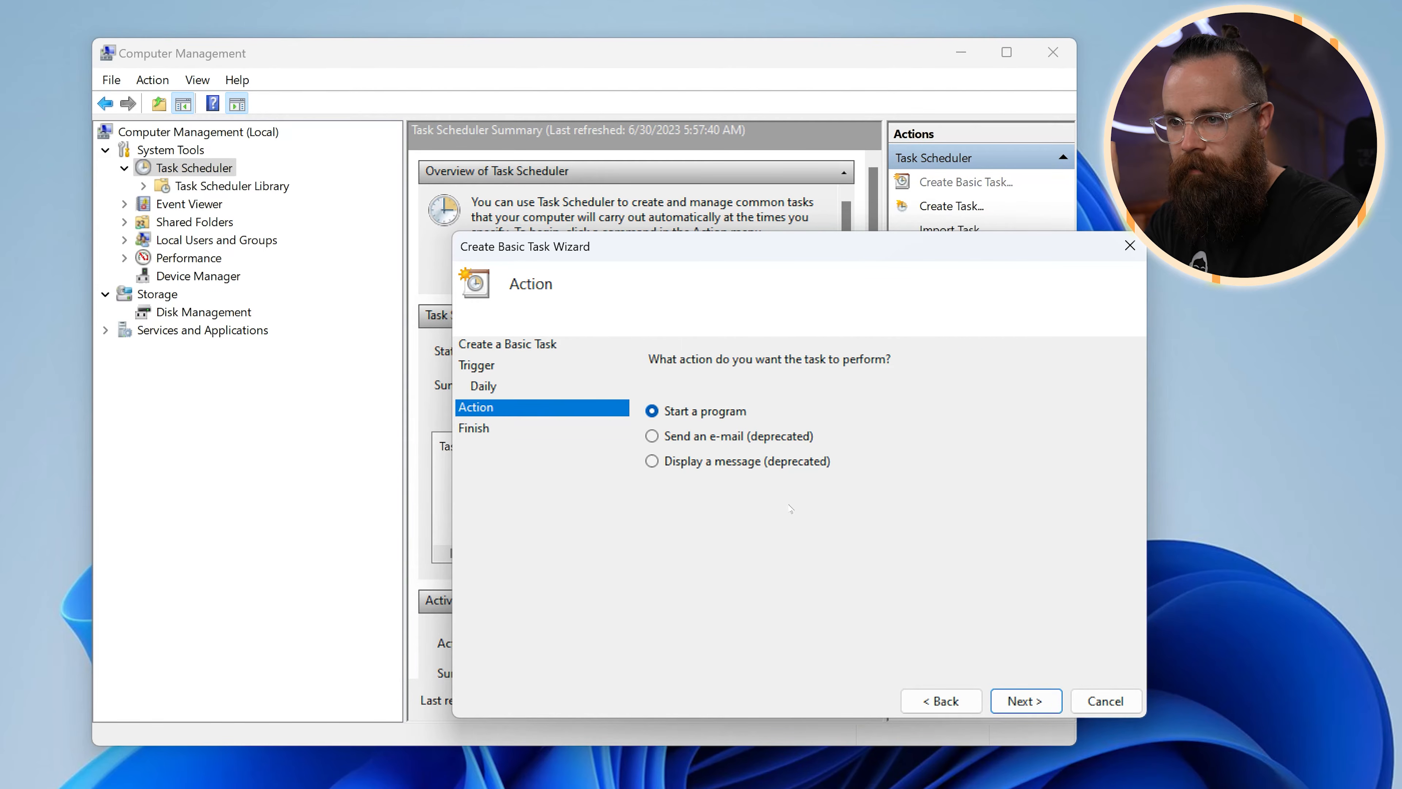
# Choose "Start a program" as the task's action and continue to the program settings.
pyautogui.click(733, 462)
pyautogui.click(695, 412)
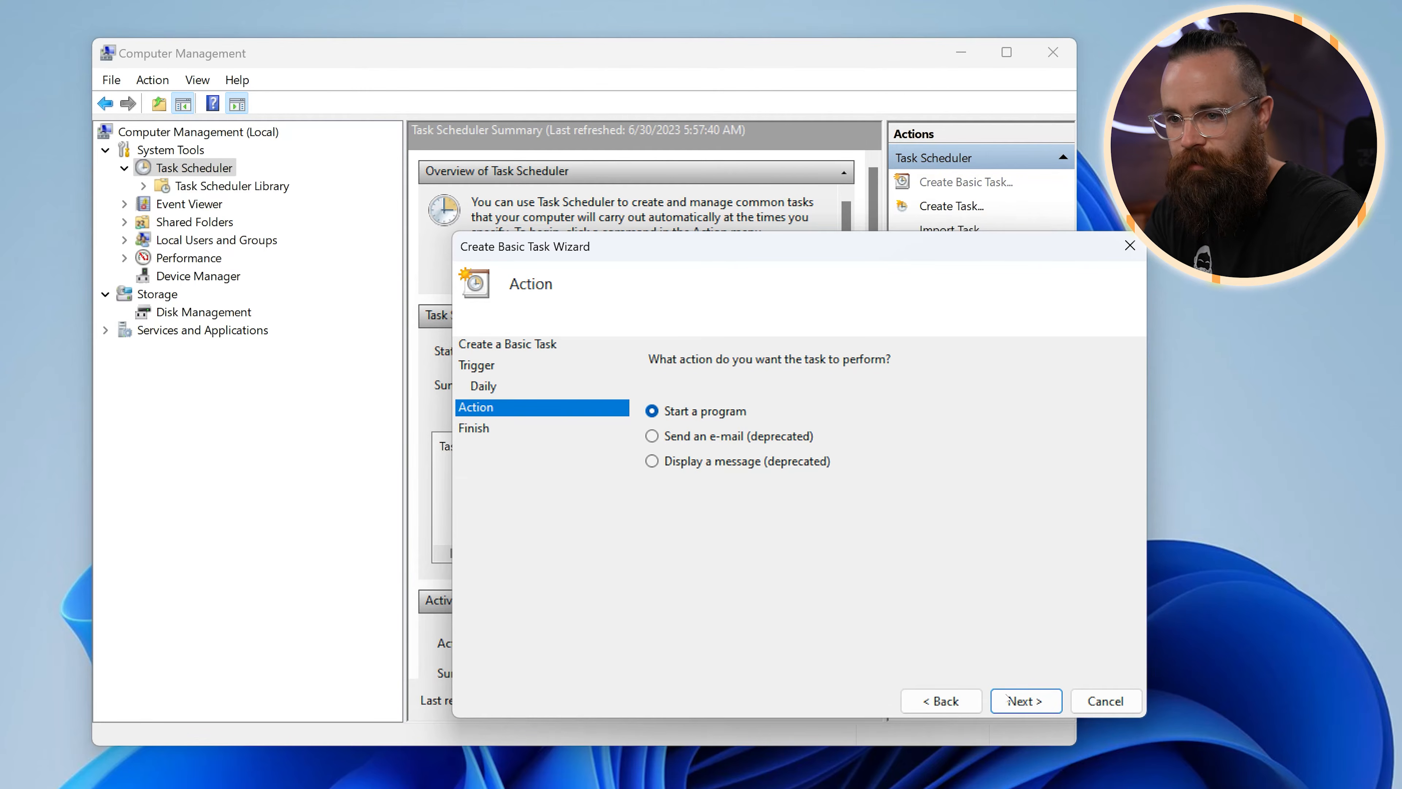
pyautogui.click(1005, 700)
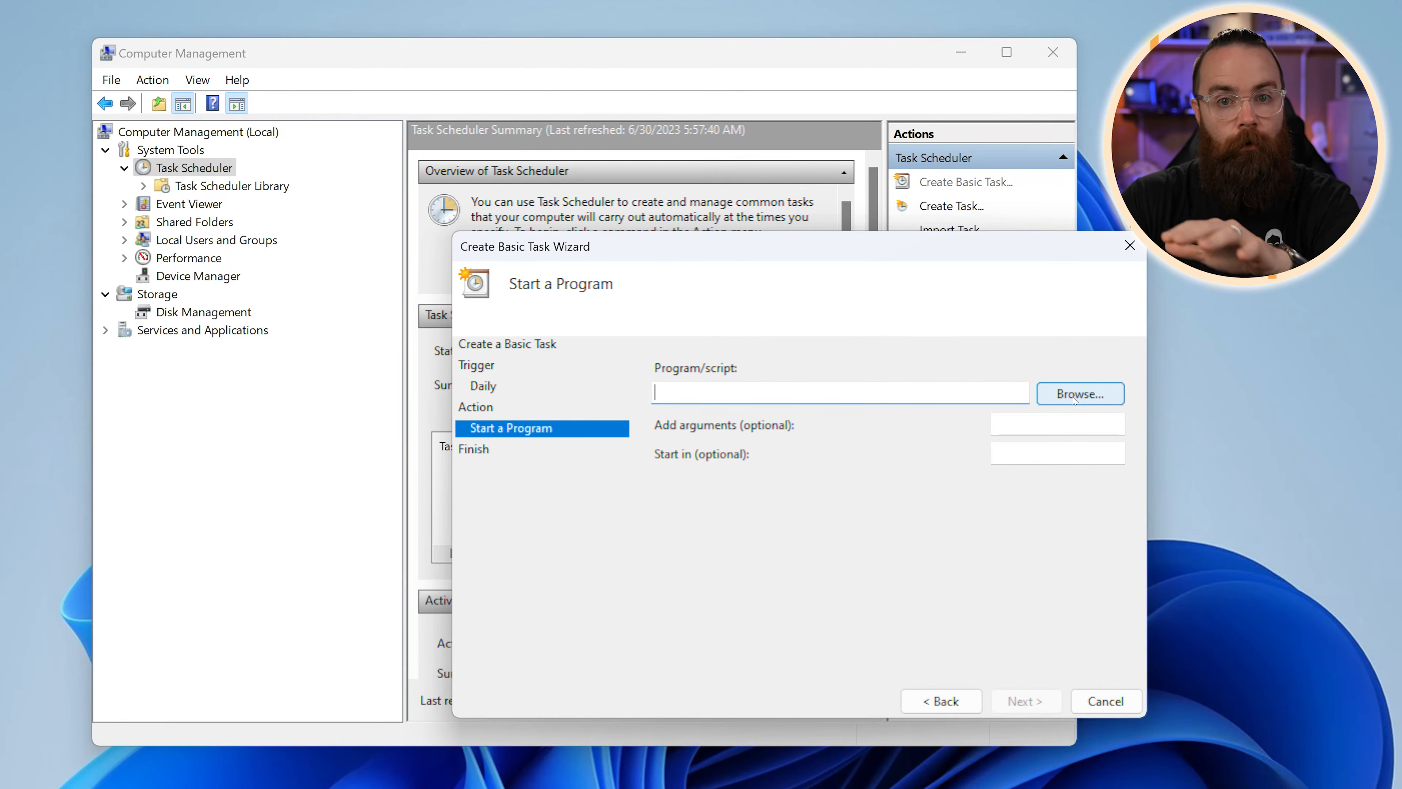
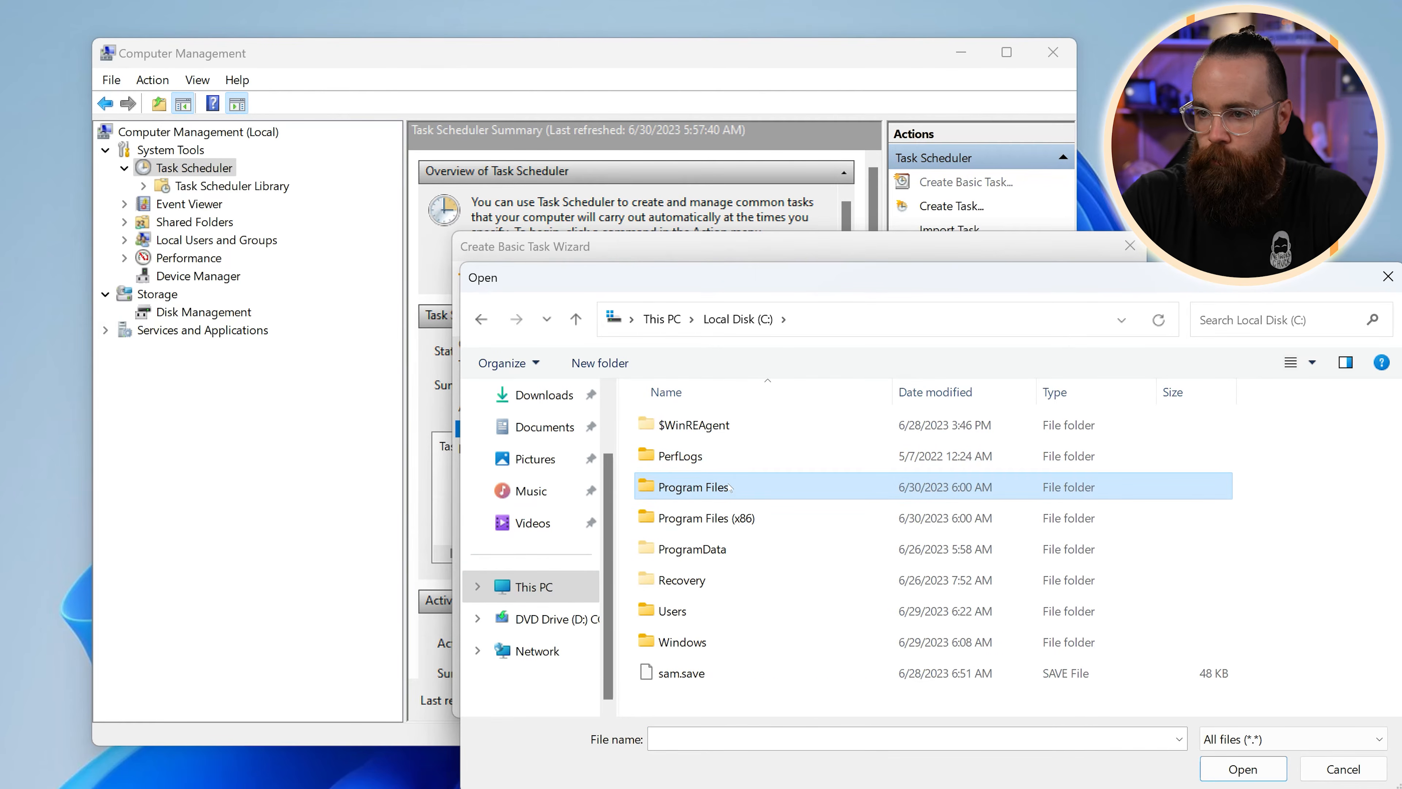
# Select chrome.exe from C:\Program Files\Google\Chrome\Application as the program, leave the optional fields empty, and continue to the summary.
pyautogui.doubleClick(730, 487)
pyautogui.doubleClick(701, 456)
pyautogui.doubleClick(702, 427)
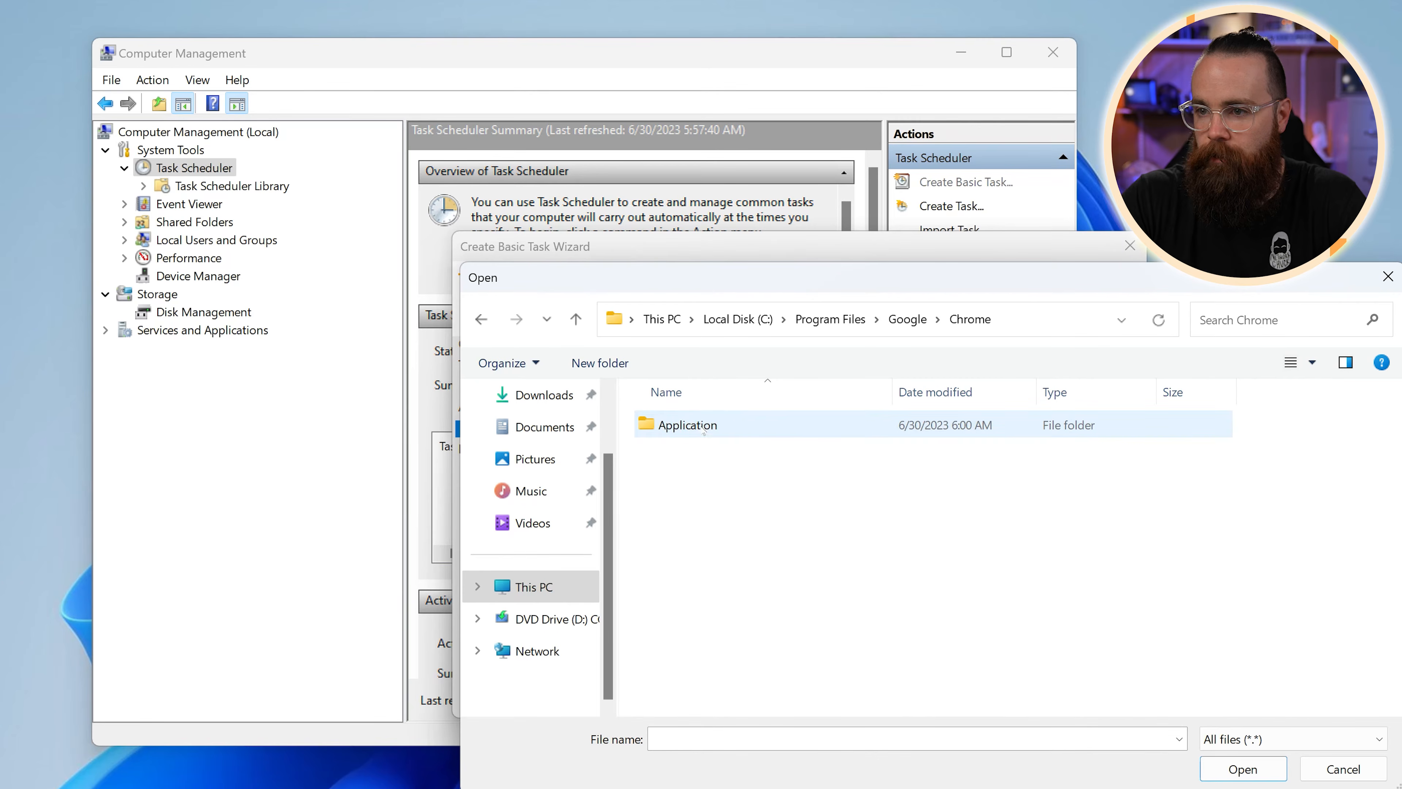
pyautogui.doubleClick(701, 426)
pyautogui.click(707, 485)
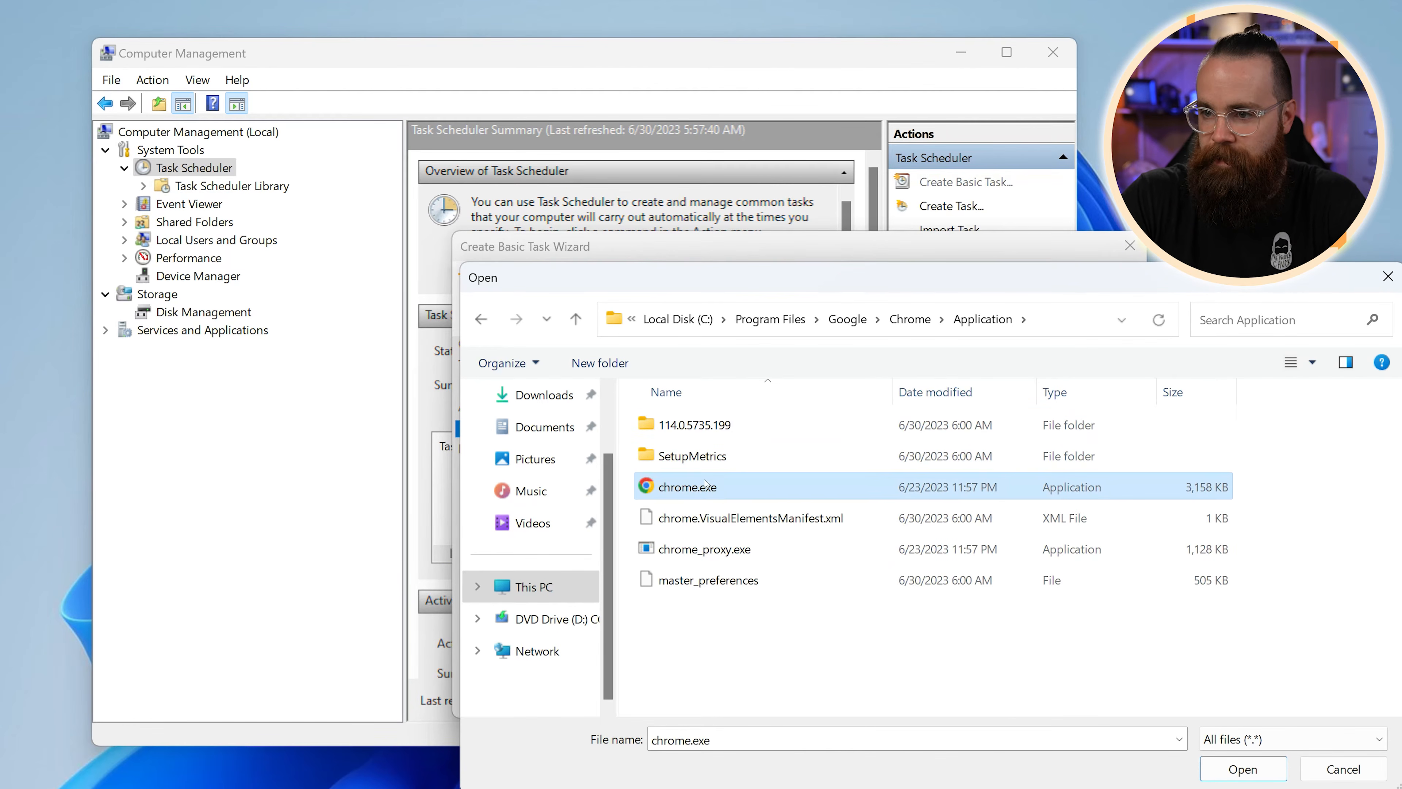
pyautogui.click(1242, 769)
pyautogui.click(1022, 421)
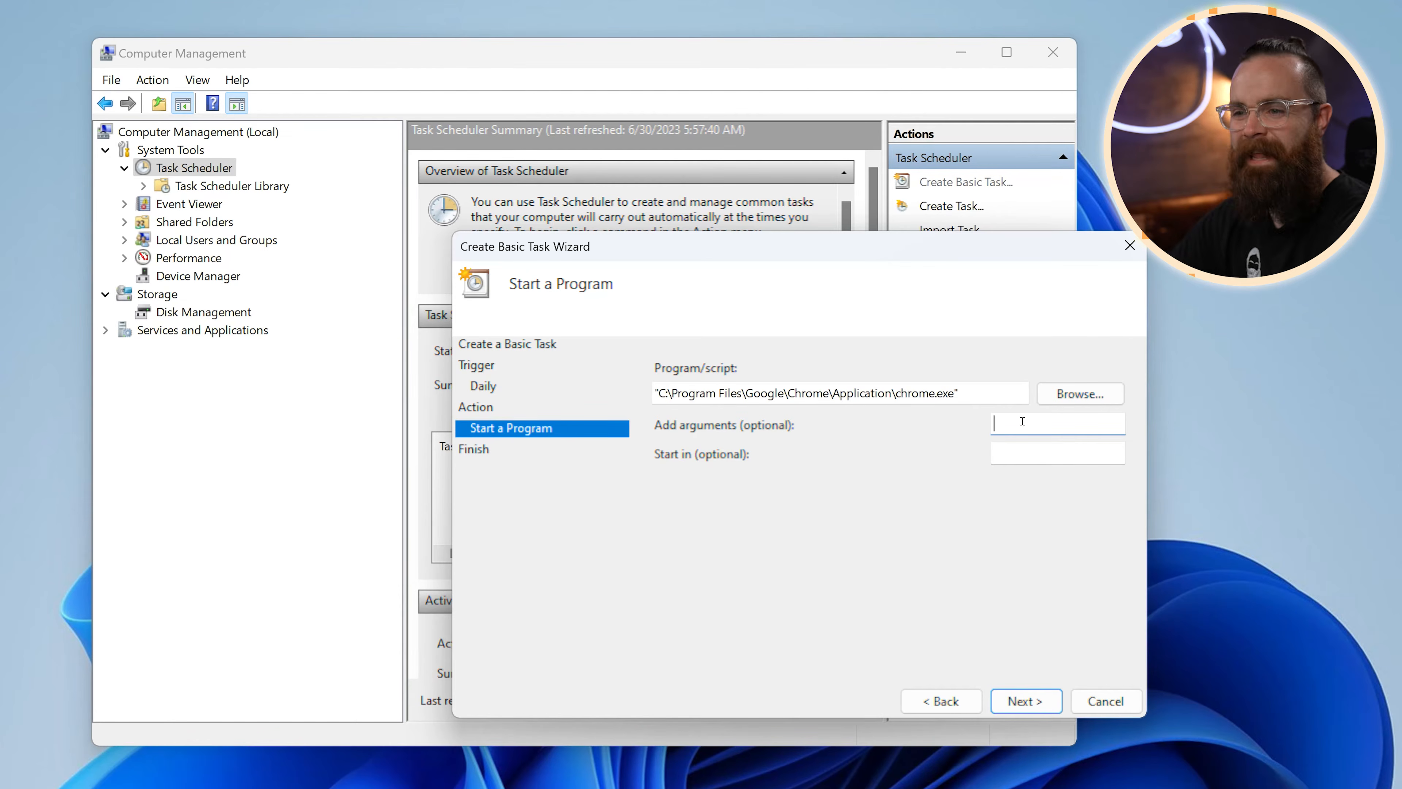
pyautogui.press('Tab')
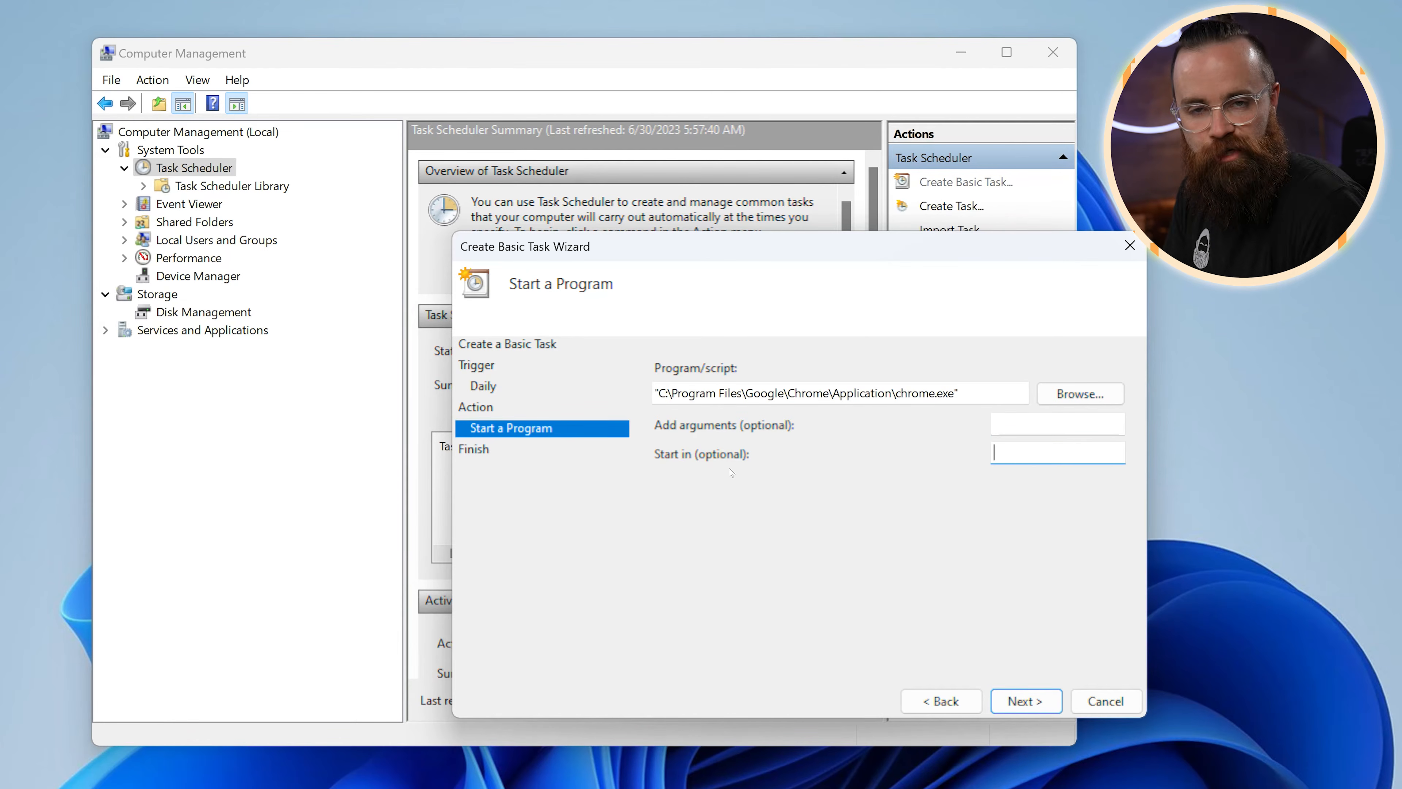
pyautogui.click(1011, 700)
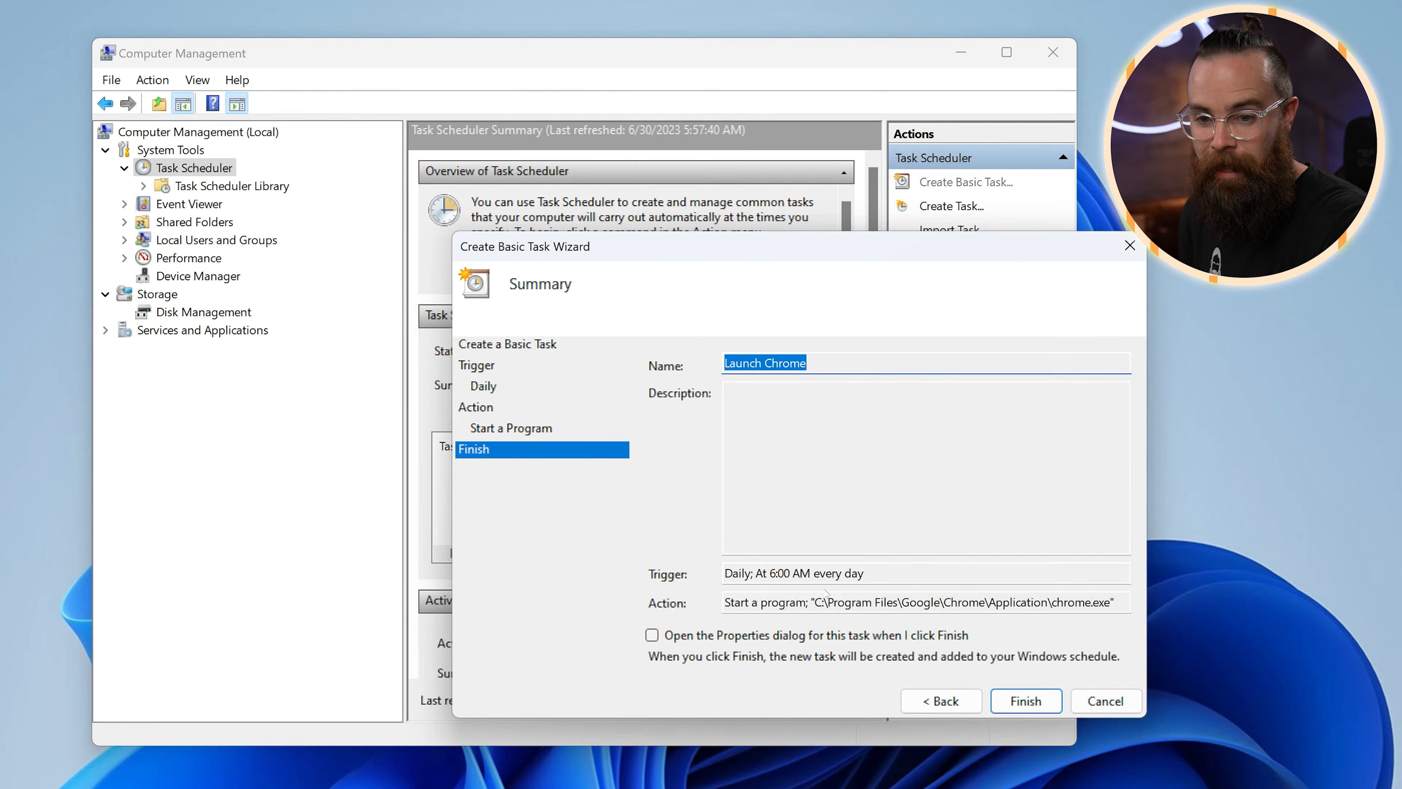
# Finish creating the Launch Chrome task with its Properties dialog set to open on completion.
pyautogui.click(839, 575)
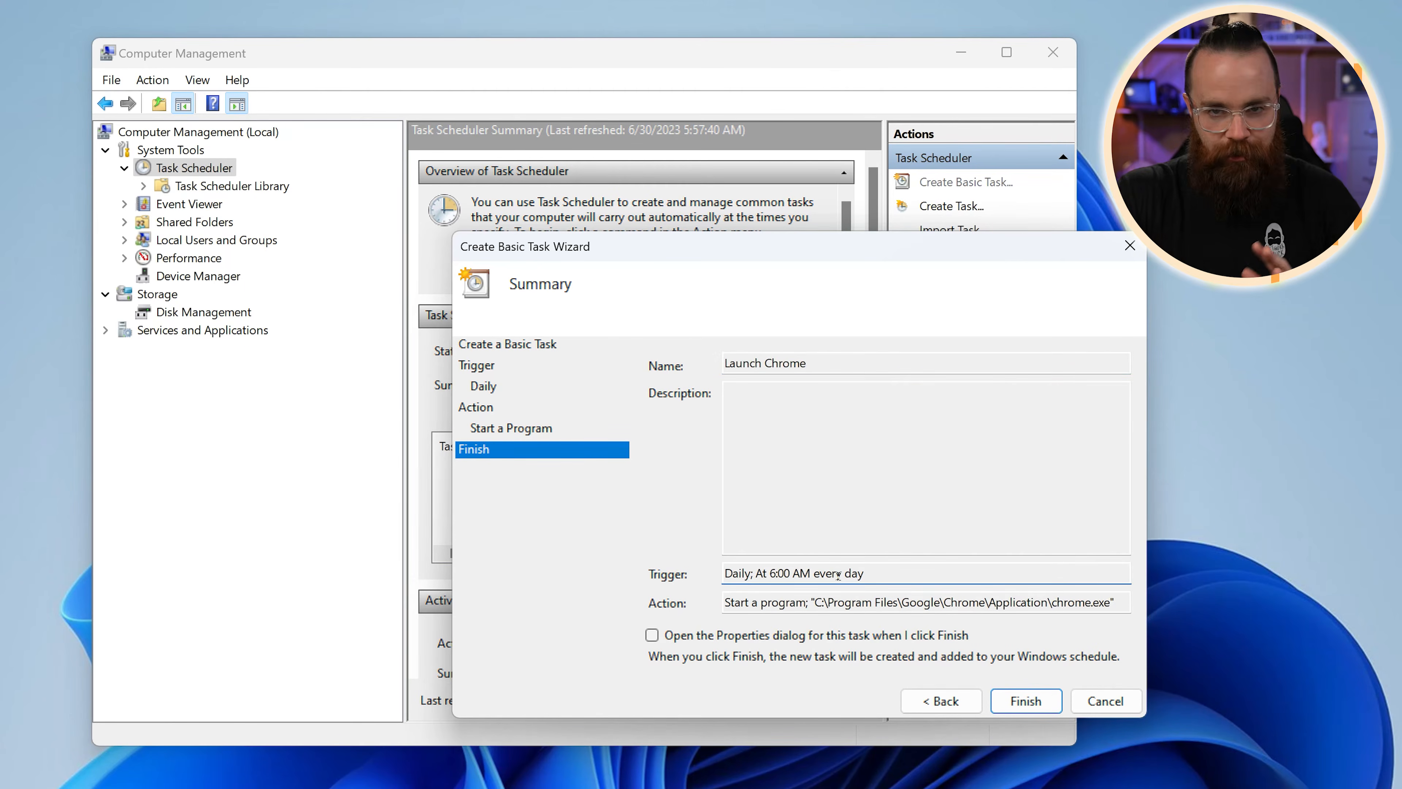
pyautogui.click(651, 636)
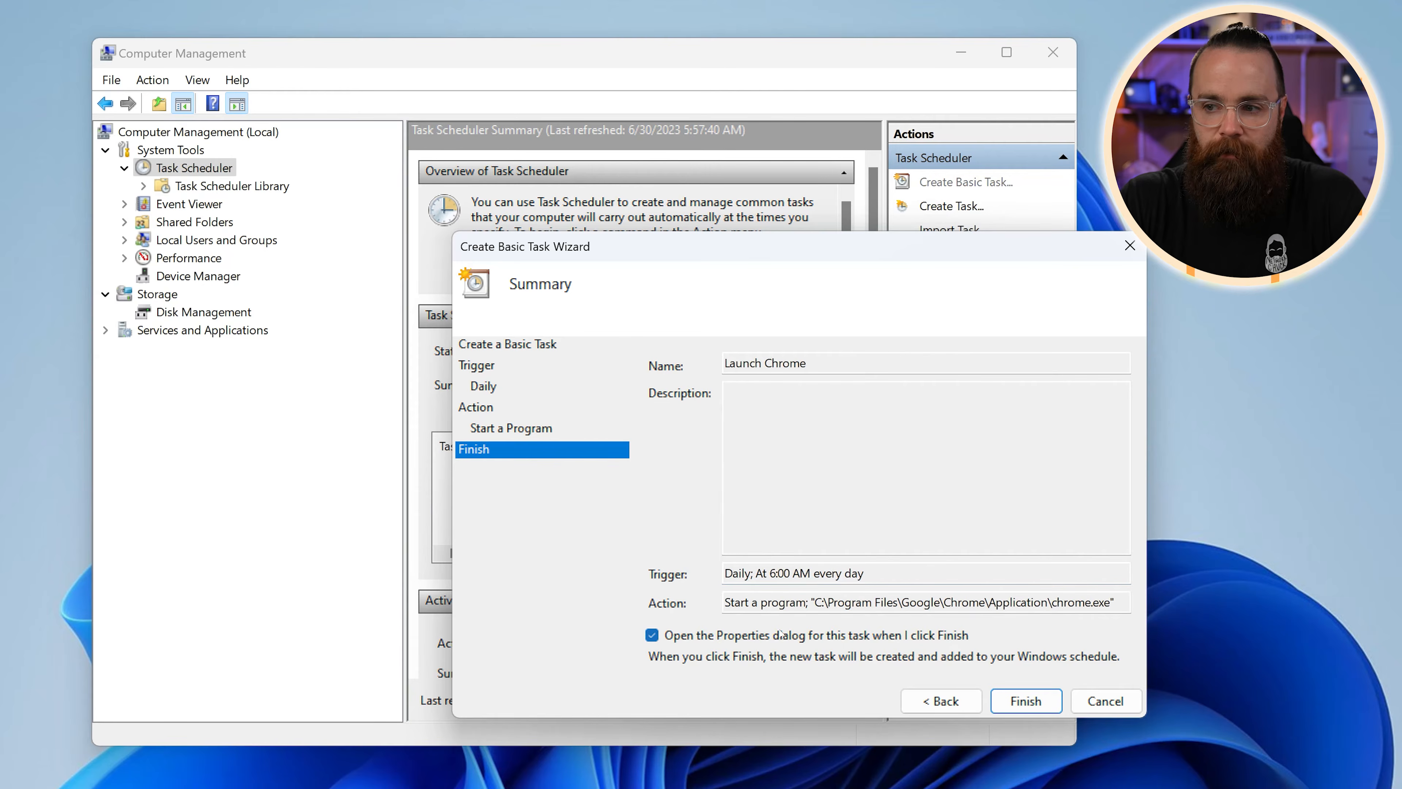
pyautogui.press('Return')
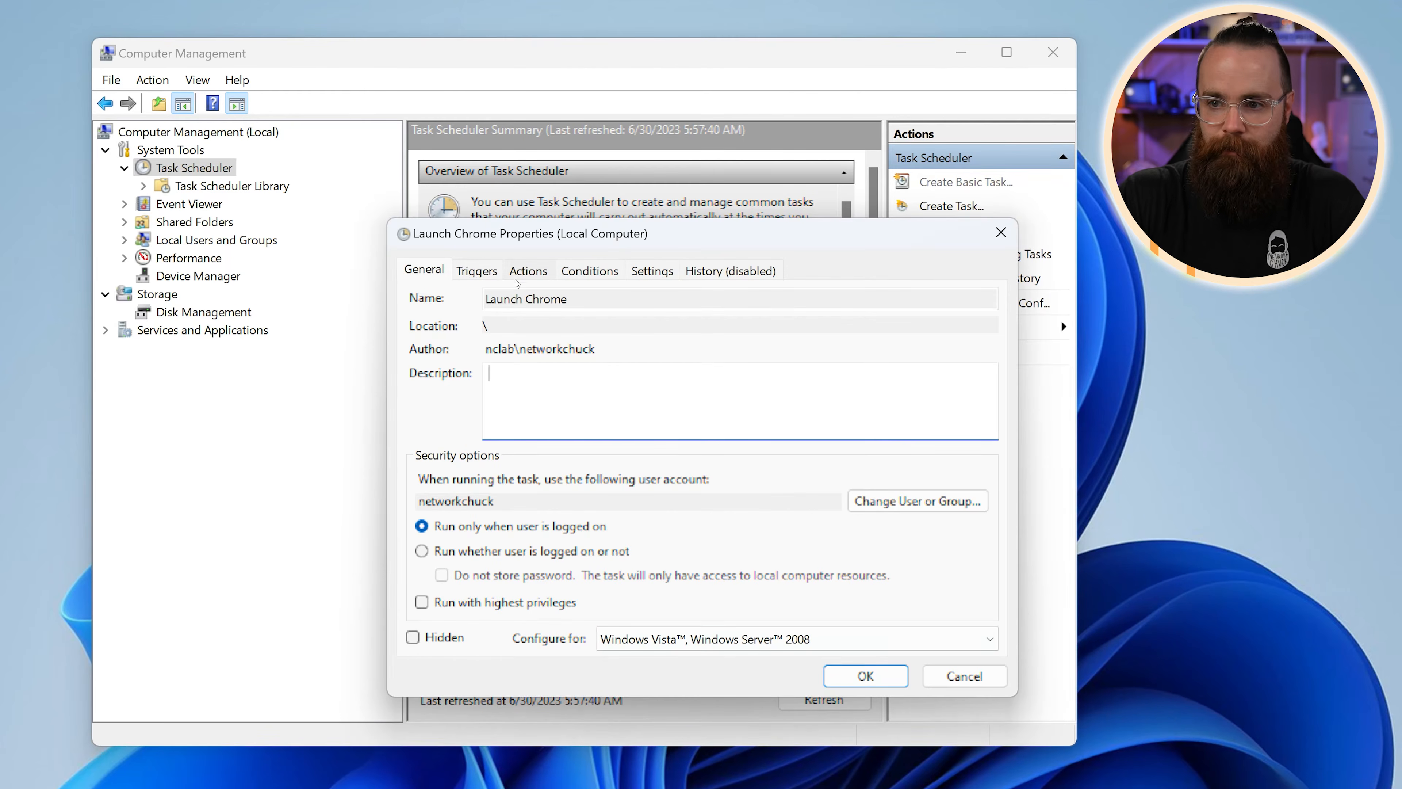
# Open the Launch Chrome task's Daily trigger for editing and go to its start time.
pyautogui.click(486, 271)
pyautogui.click(641, 367)
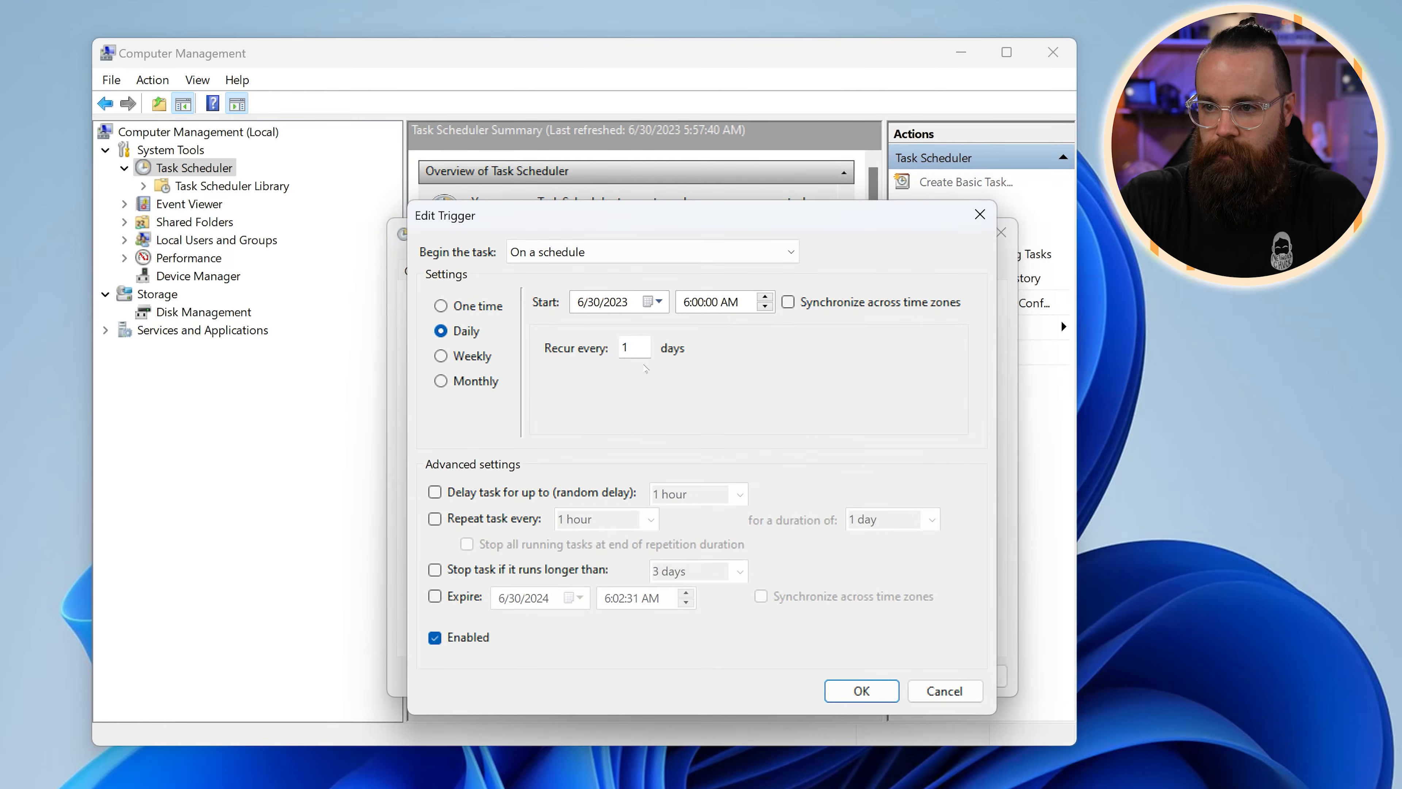
pyautogui.press('Return')
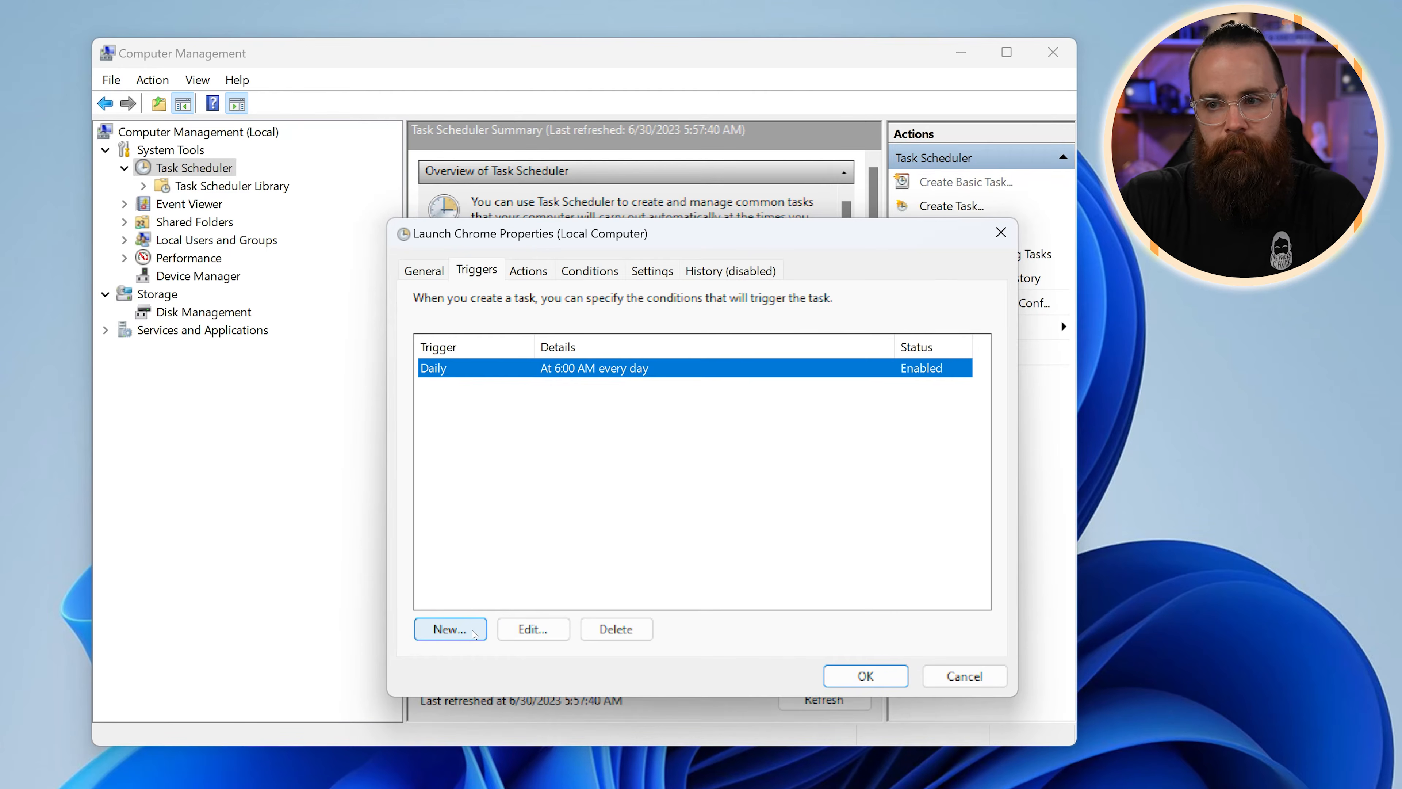
pyautogui.click(473, 633)
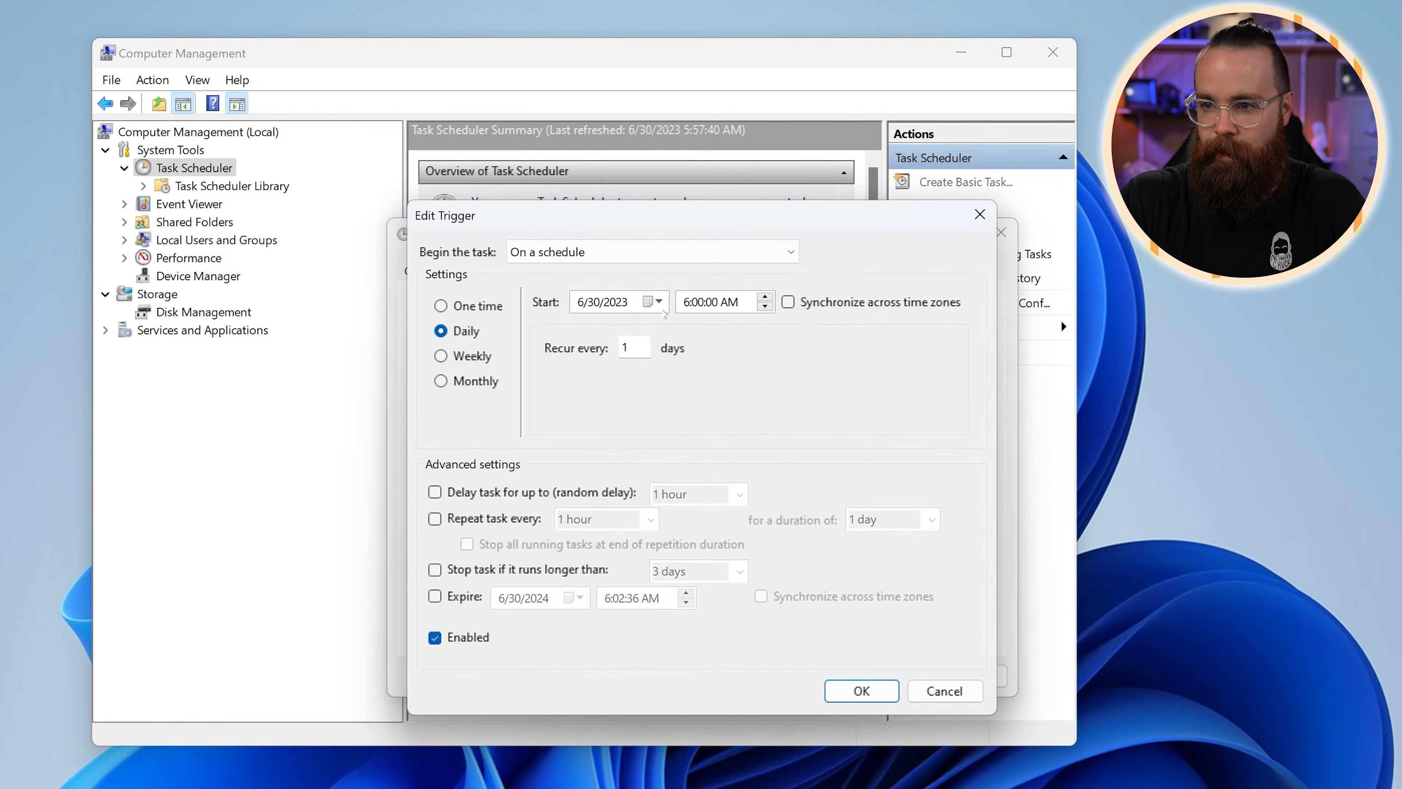
pyautogui.click(697, 302)
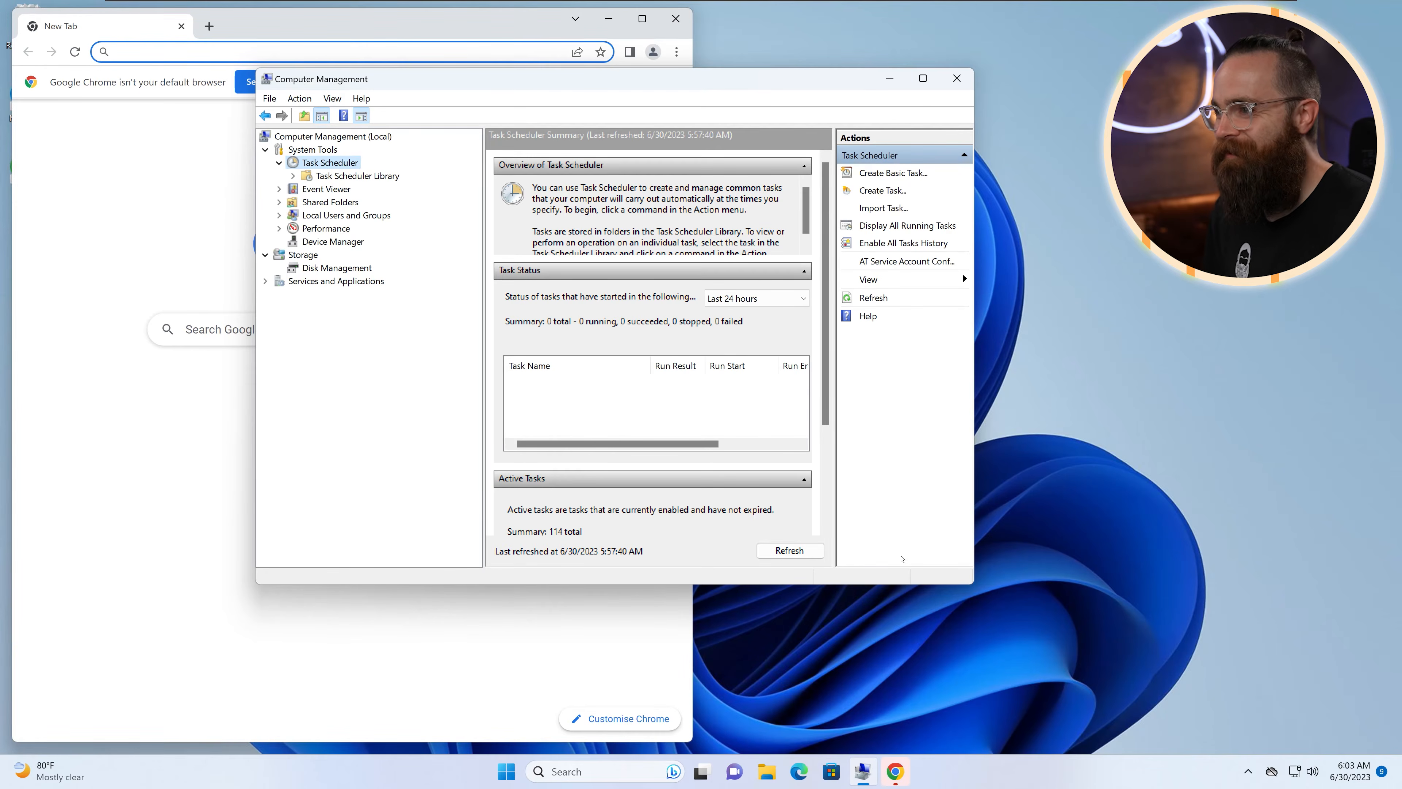
# Close the Chrome window and maximize the Computer Management window.
pyautogui.click(672, 11)
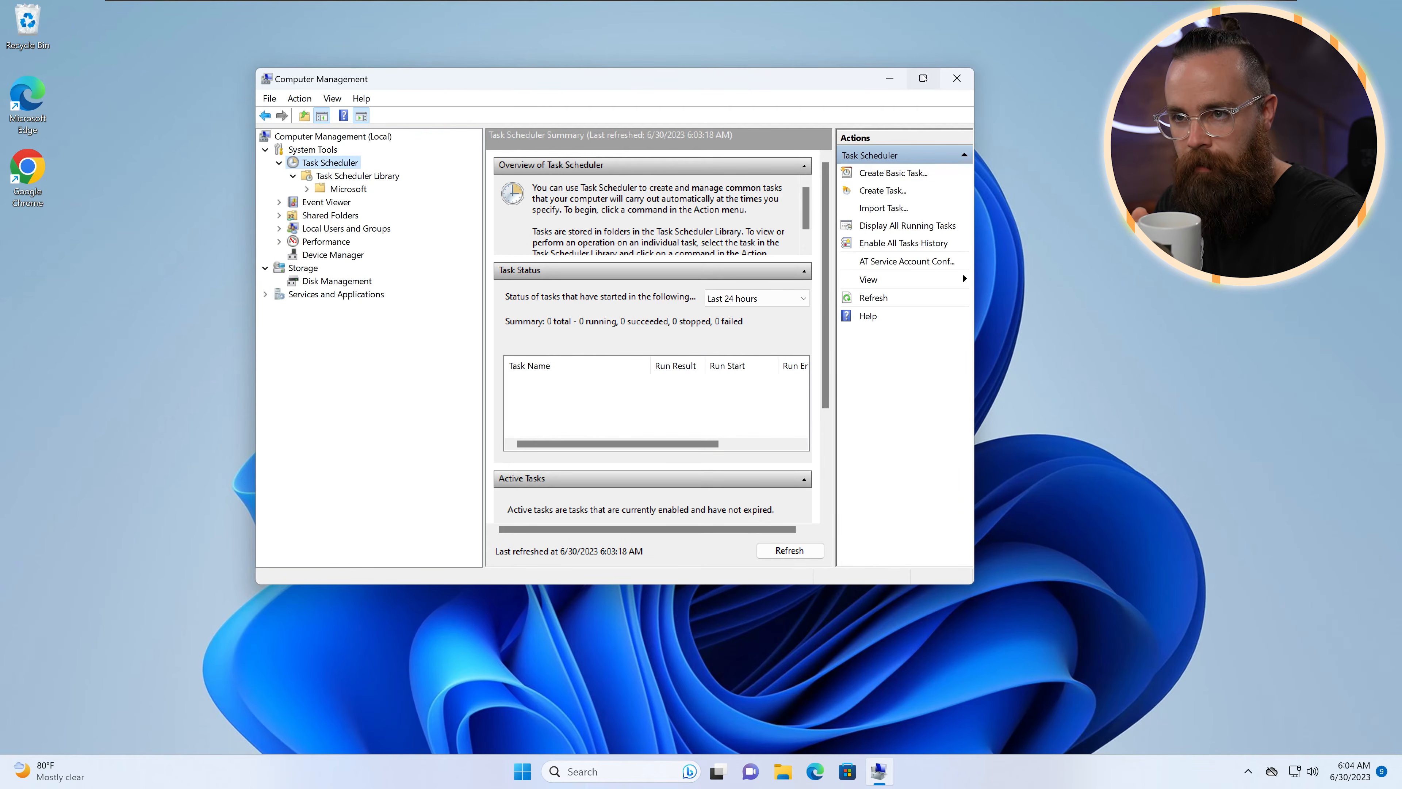
pyautogui.doubleClick(842, 86)
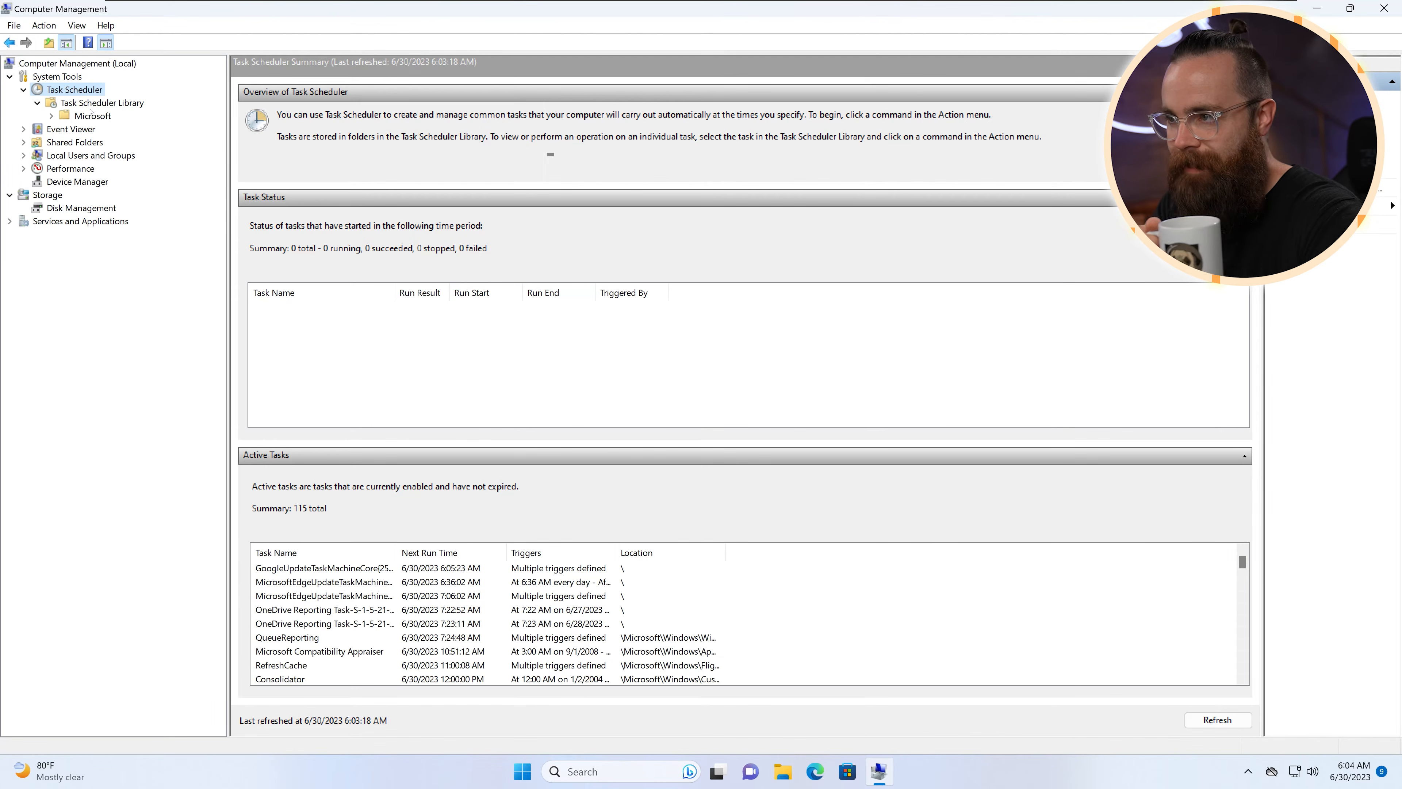
# Examine the Launch Chrome, Google update, Microsoft Edge update and OneDrive tasks in the Task Scheduler Library, highlighting the first Google task's description.
pyautogui.click(99, 103)
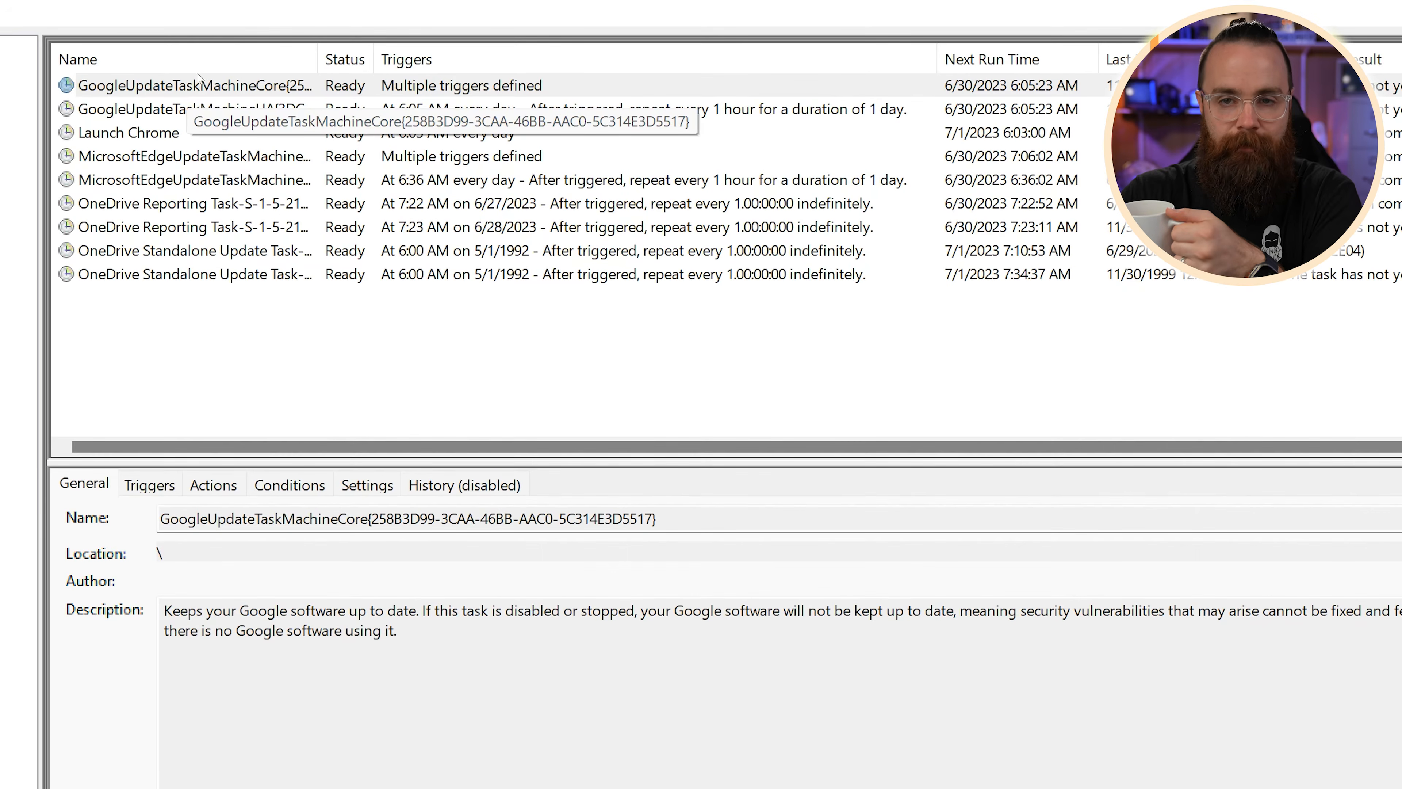
pyautogui.click(195, 137)
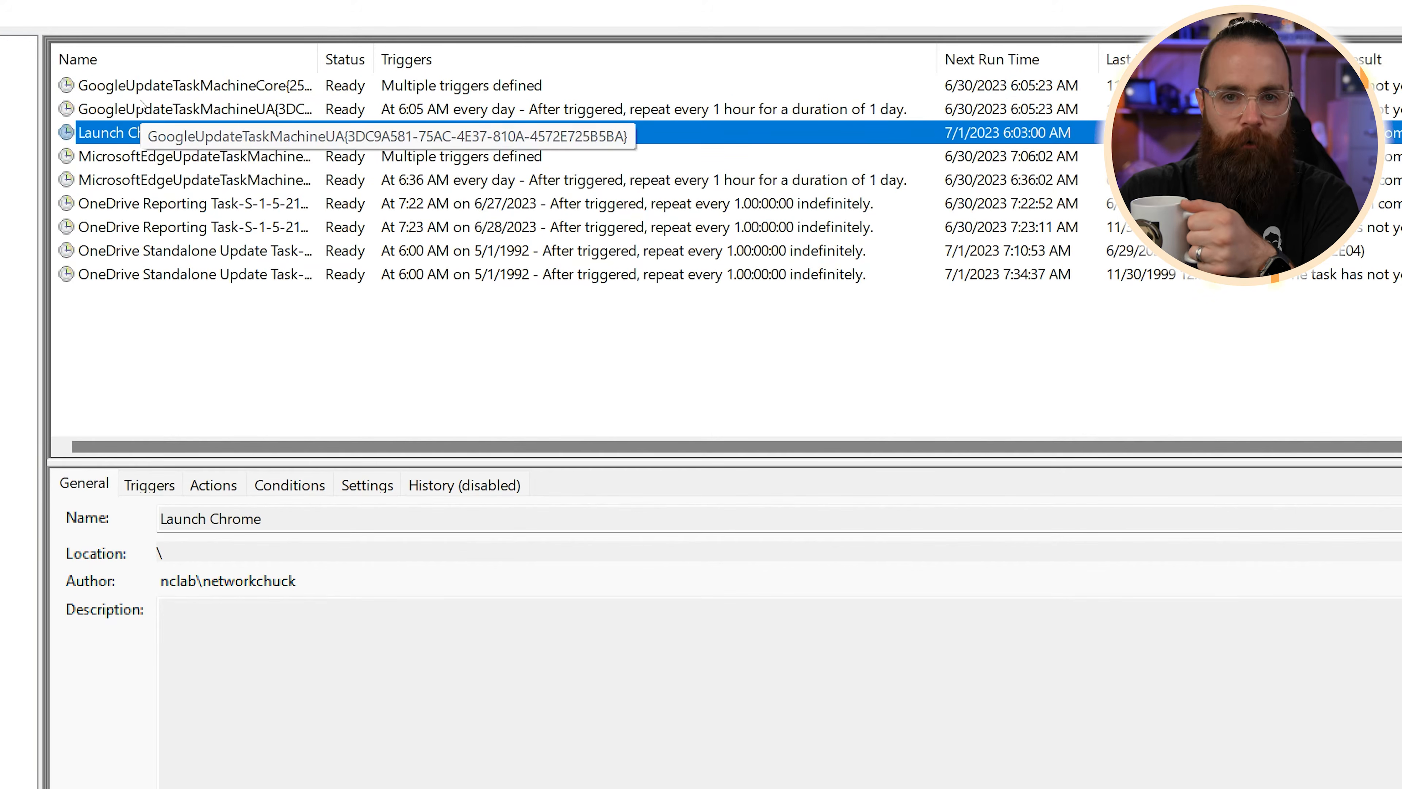
pyautogui.click(159, 87)
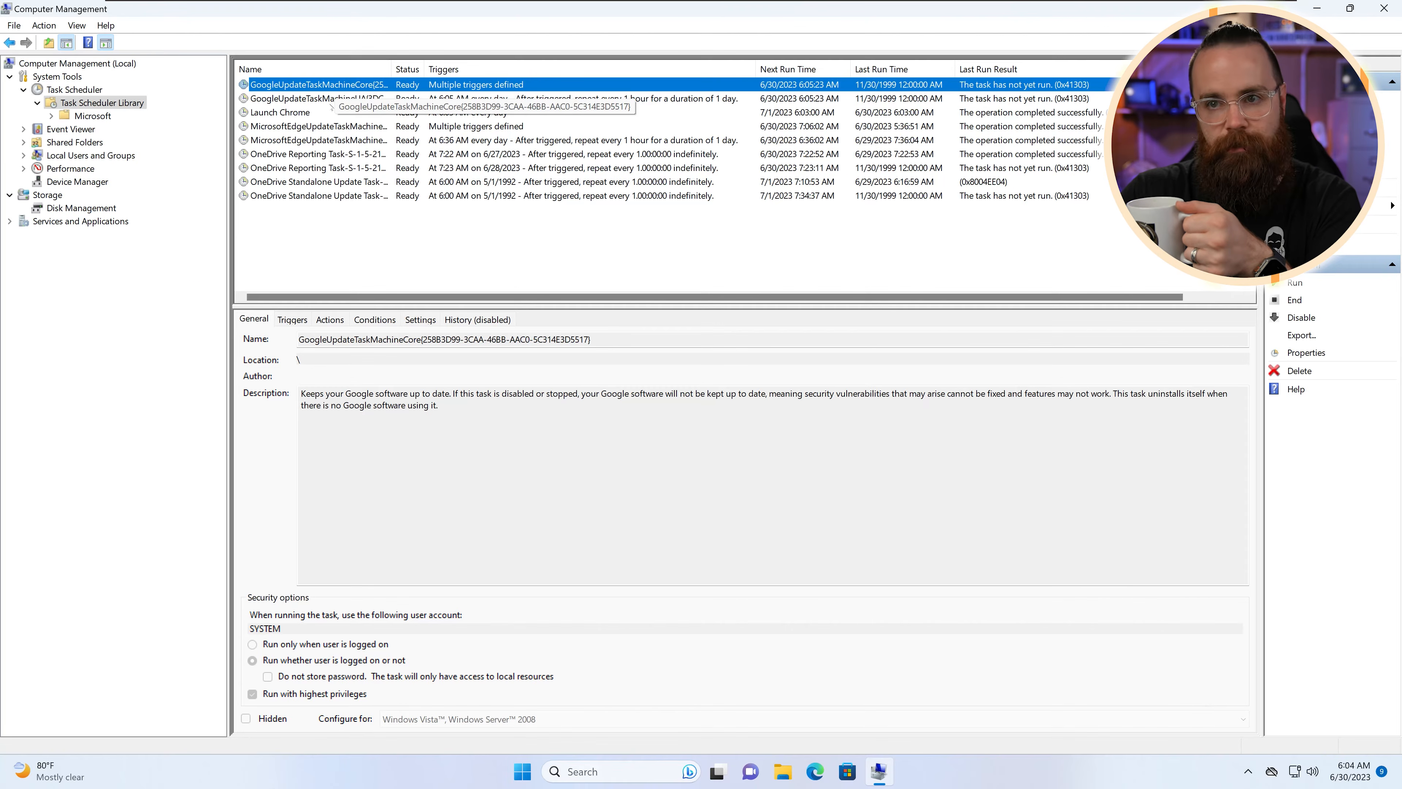
pyautogui.moveTo(300, 393); pyautogui.dragTo(485, 403)
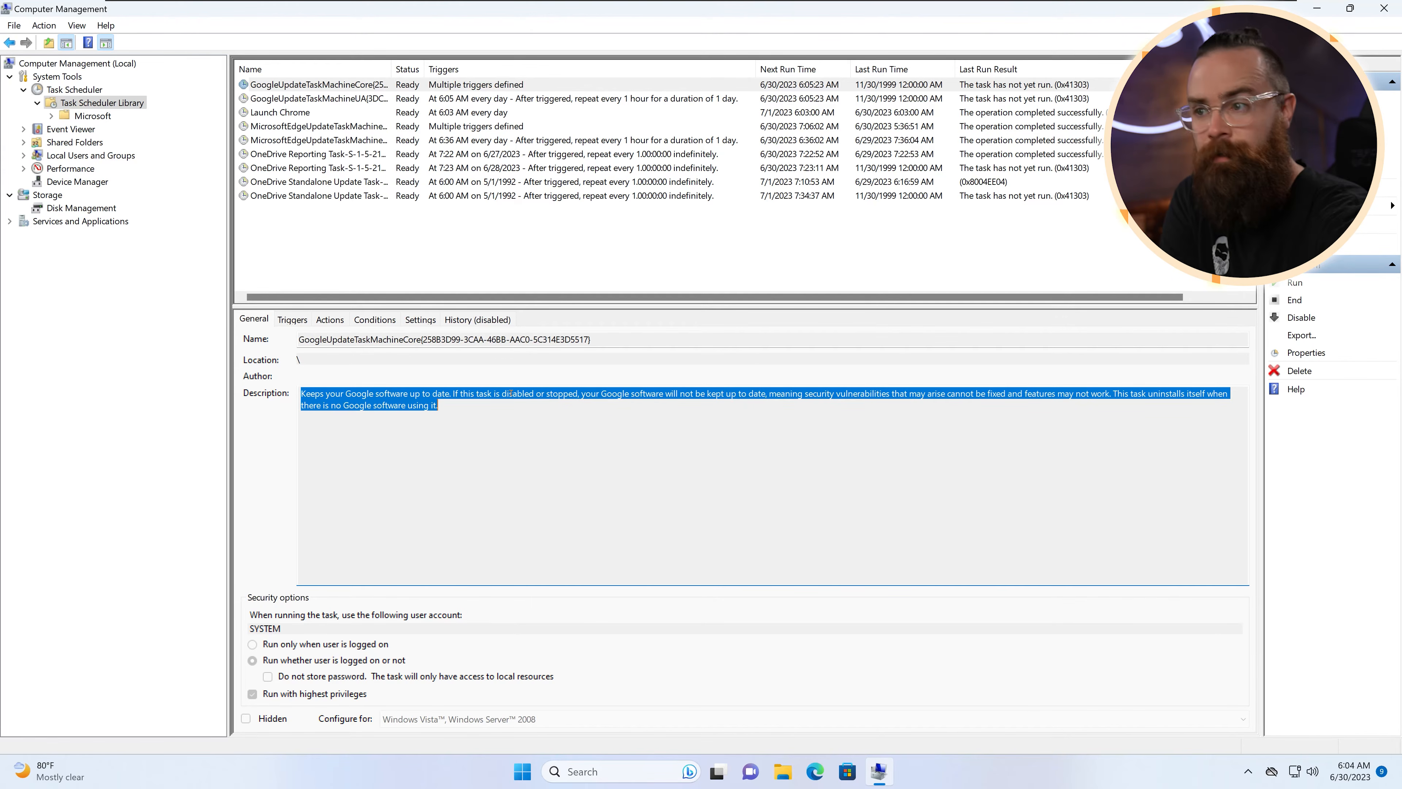
pyautogui.click(281, 126)
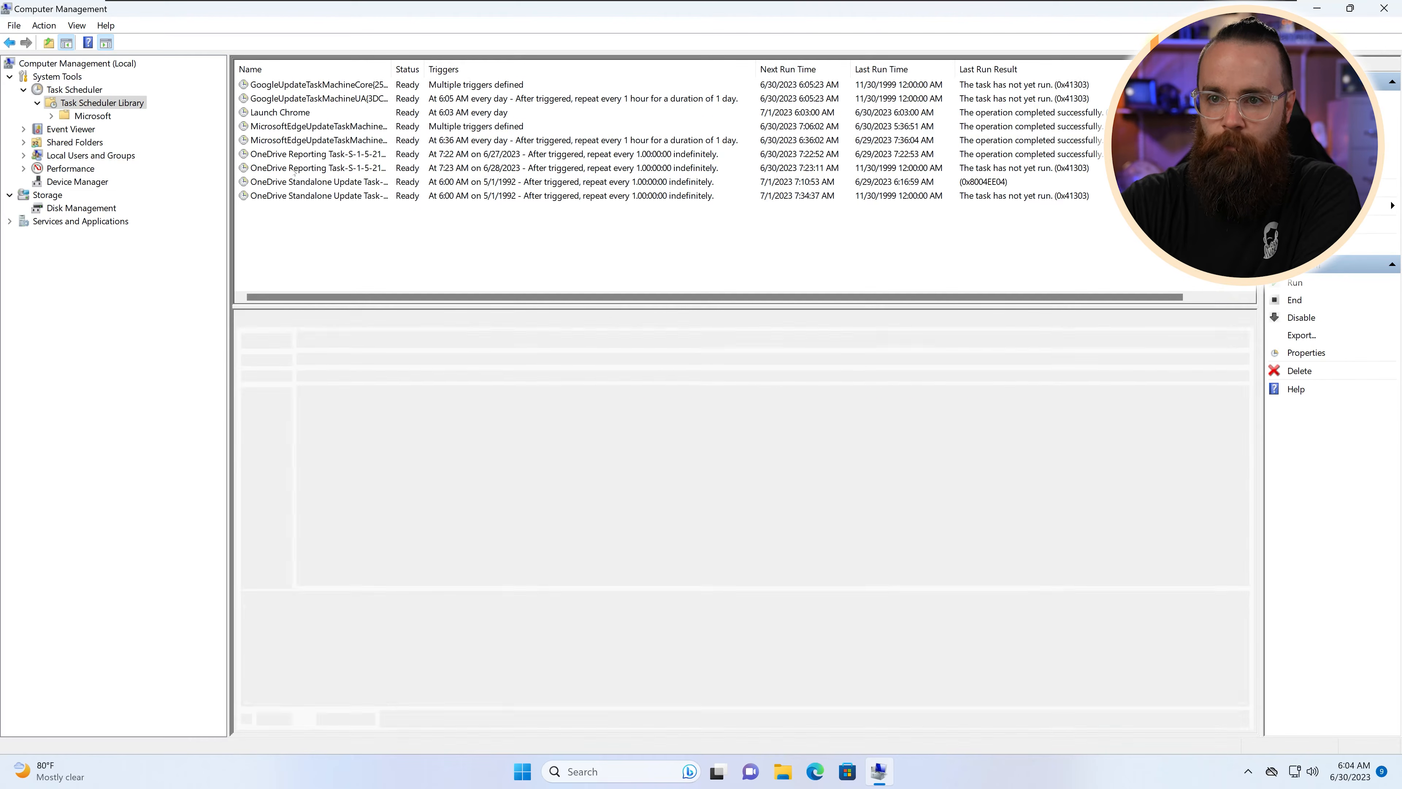
pyautogui.click(294, 183)
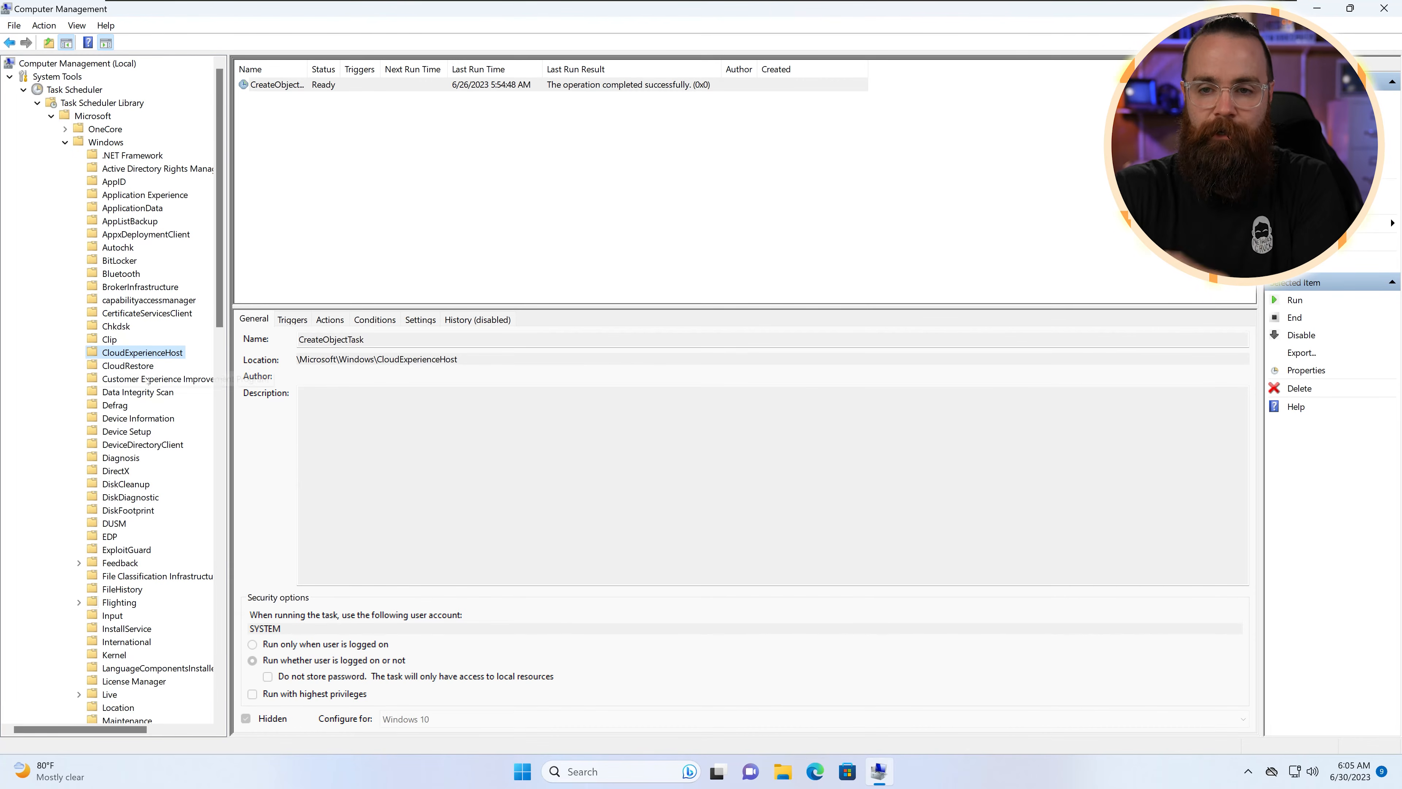
# Browse the Microsoft\Windows task folders and inspect the Restore task in CloudRestore.
pyautogui.press('Down')
pyautogui.press('Down')
pyautogui.press('Down')
pyautogui.click(130, 370)
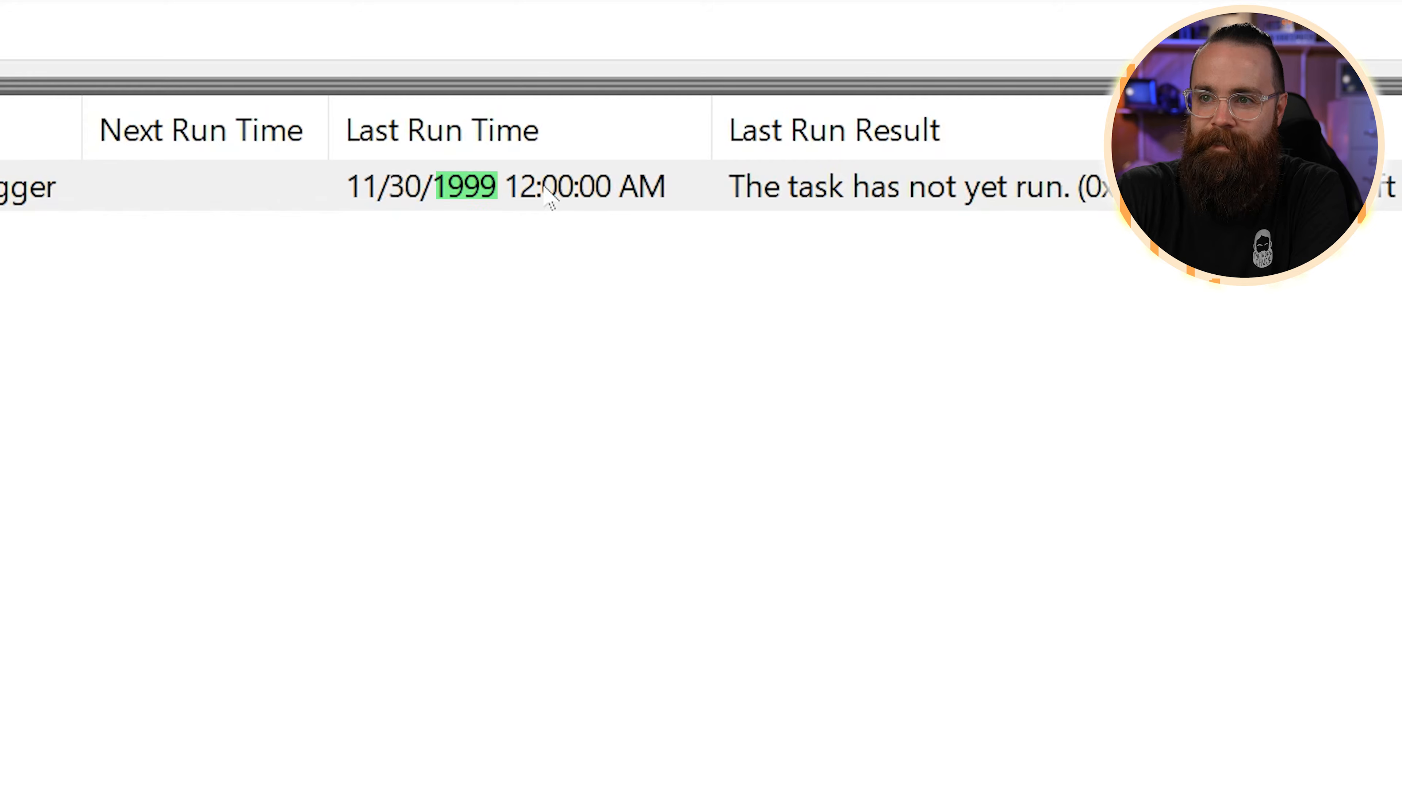
pyautogui.click(612, 86)
pyautogui.click(644, 120)
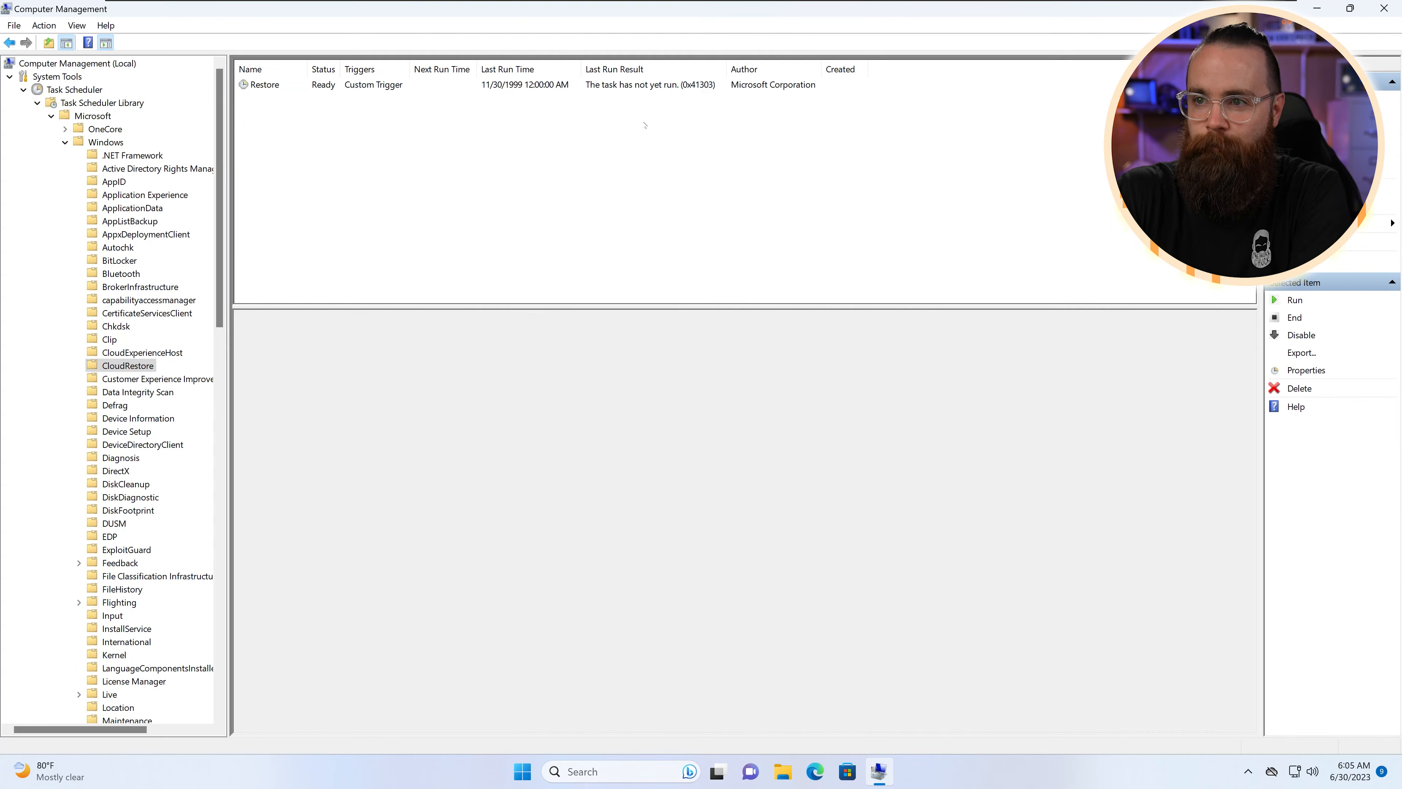
pyautogui.click(642, 86)
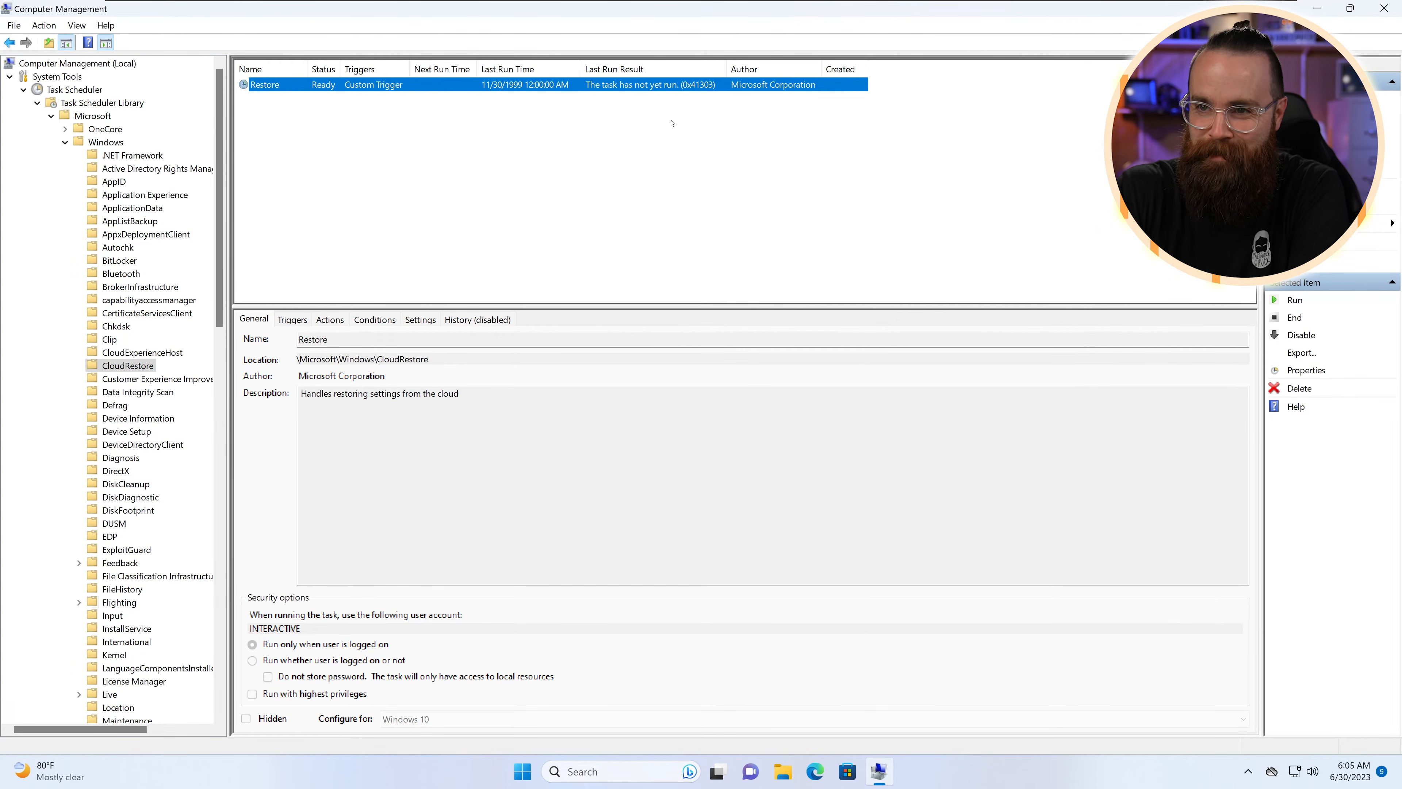
# Open the Launch Chrome task's properties from the Task Scheduler Library and change its run-as account to NCLAB\Administrator.
pyautogui.click(141, 103)
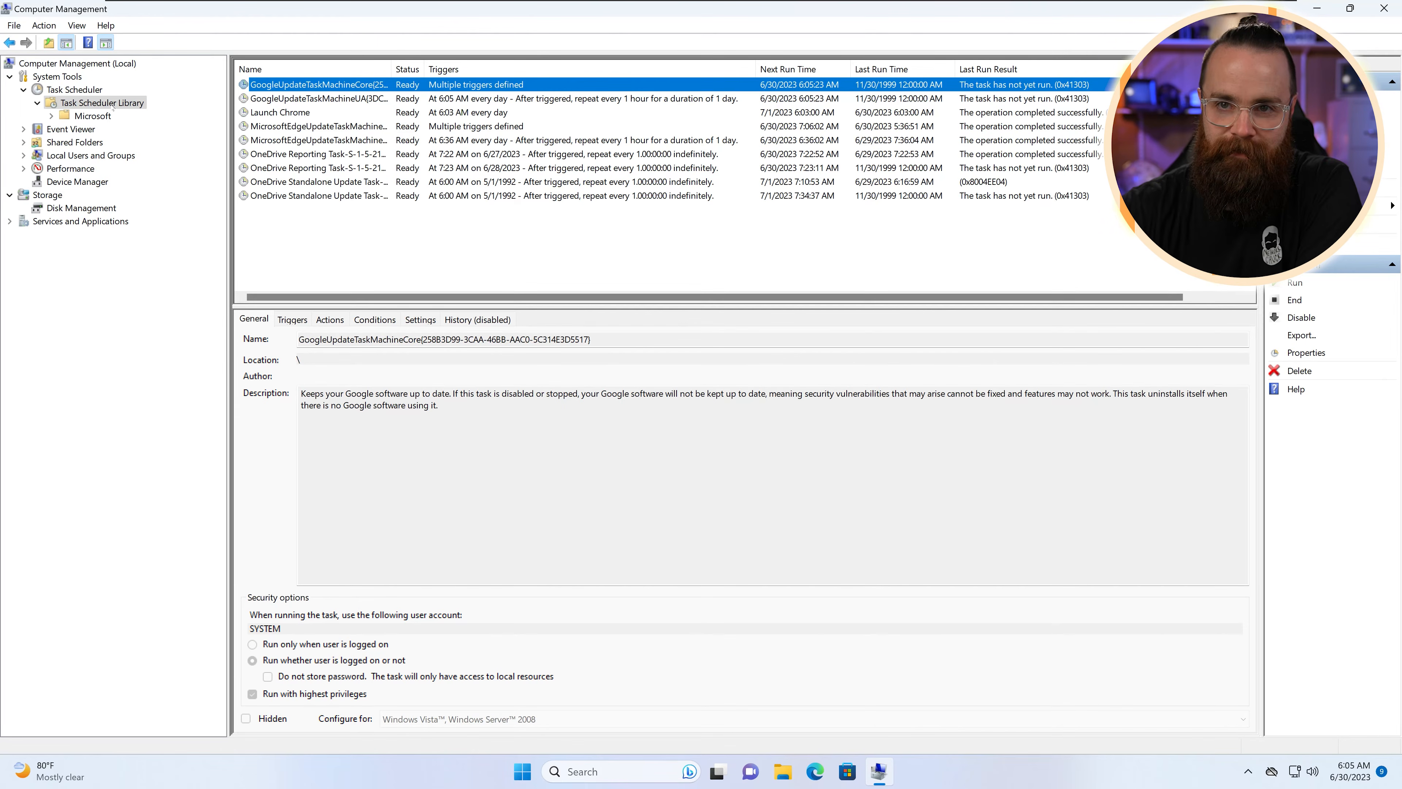
pyautogui.click(270, 113)
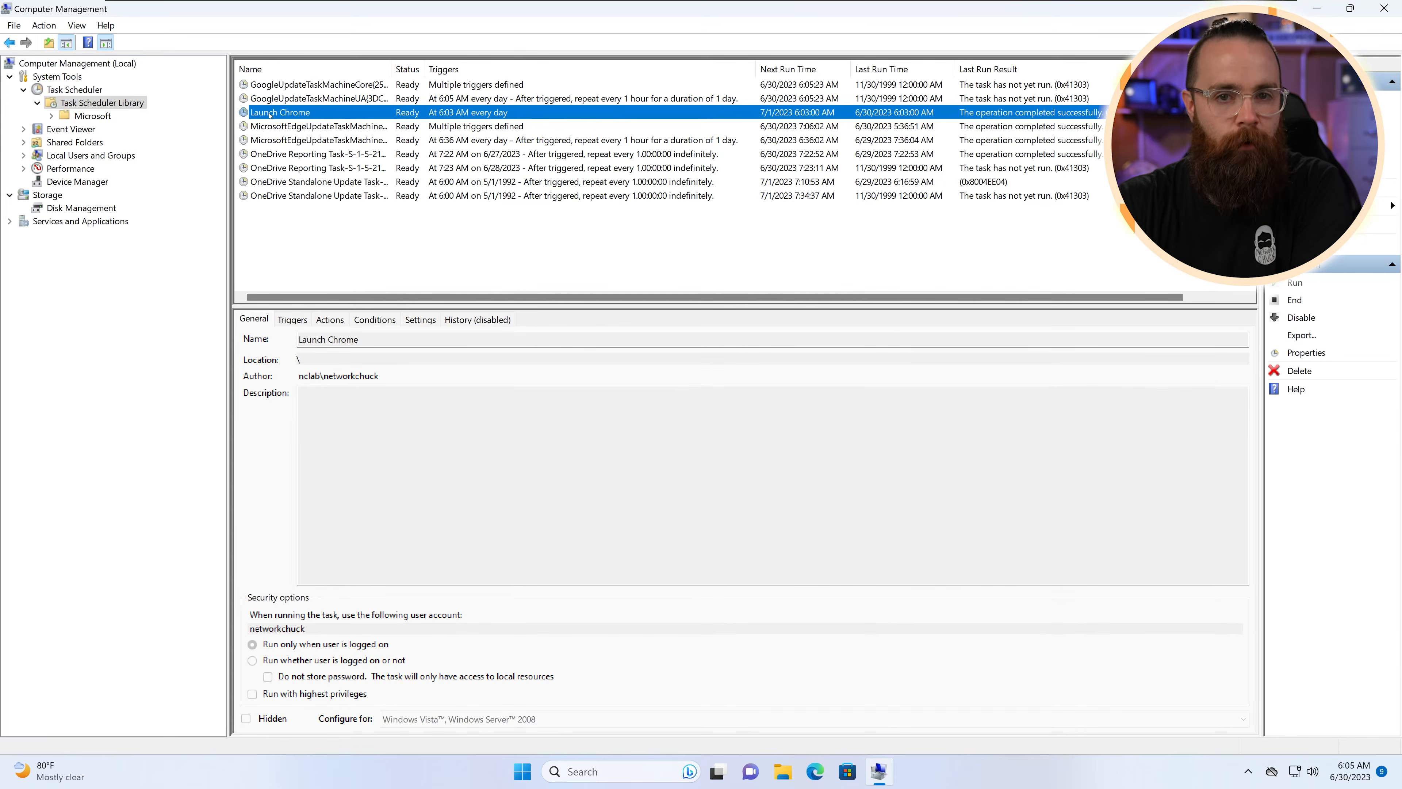
pyautogui.doubleClick(264, 113)
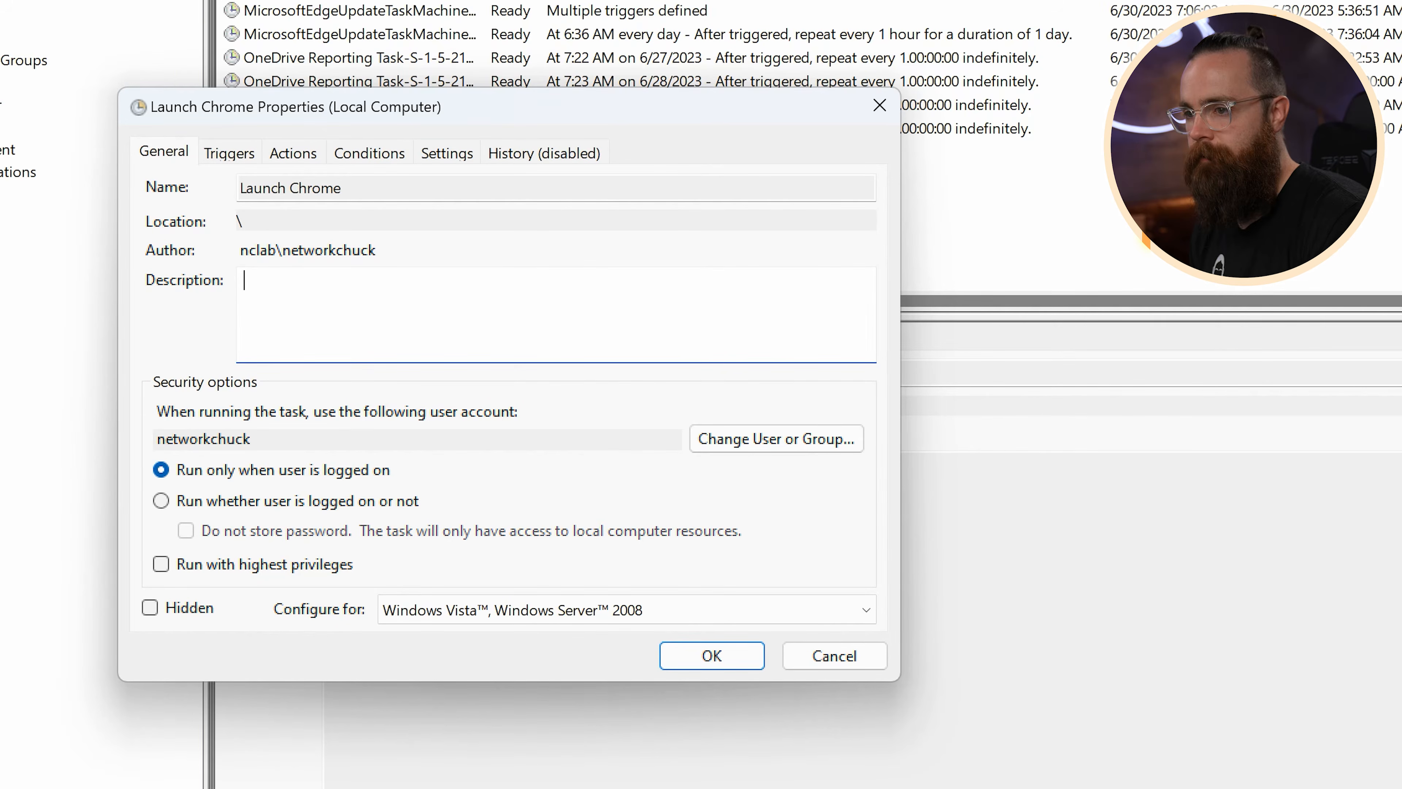
pyautogui.moveTo(657, 378)
pyautogui.mouseDown()
pyautogui.moveTo(591, 413)
pyautogui.moveTo(610, 409)
pyautogui.moveTo(613, 428)
pyautogui.mouseUp()
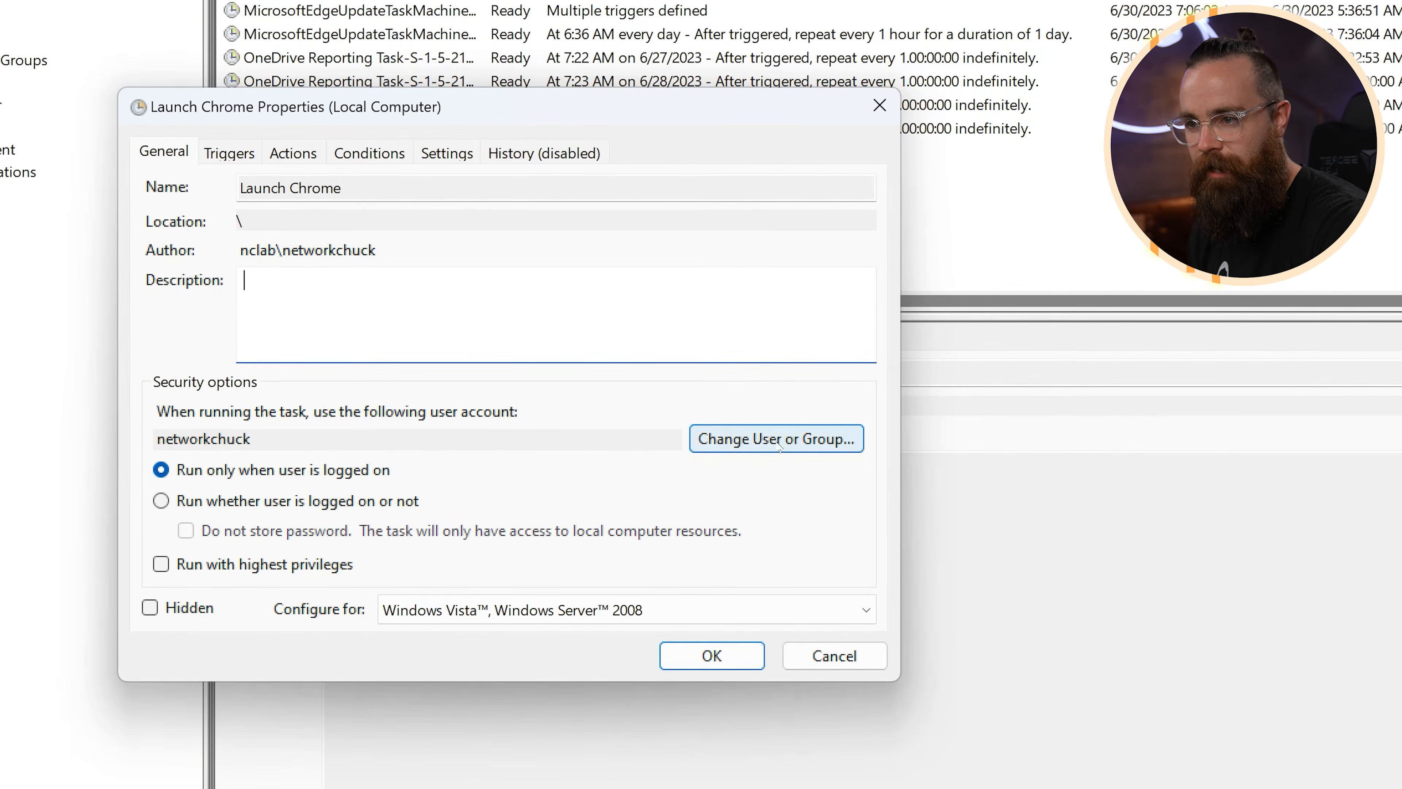
pyautogui.click(798, 437)
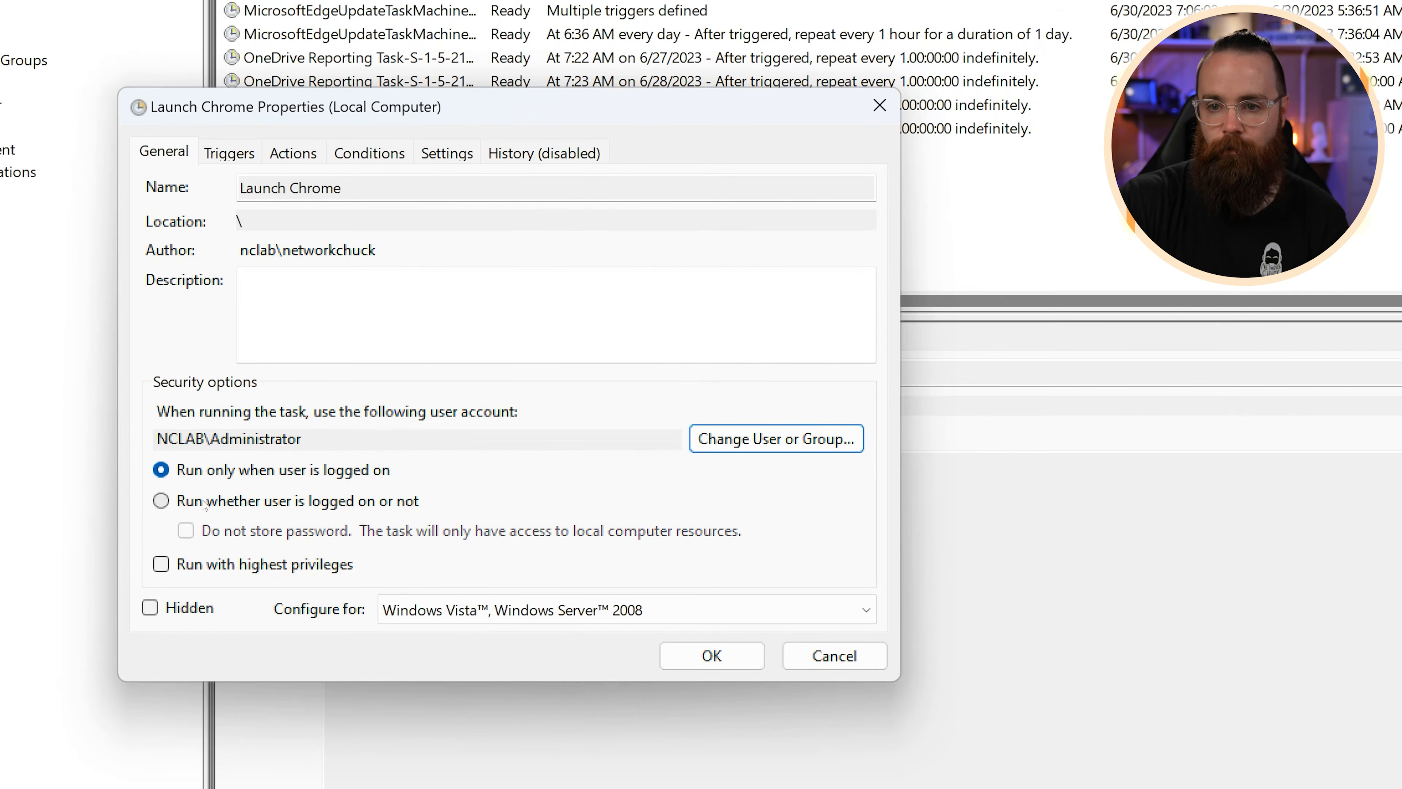
# Set the task to run whether user is logged on or not with highest privileges, and check the operating systems it can be configured for.
pyautogui.click(161, 500)
pyautogui.click(161, 564)
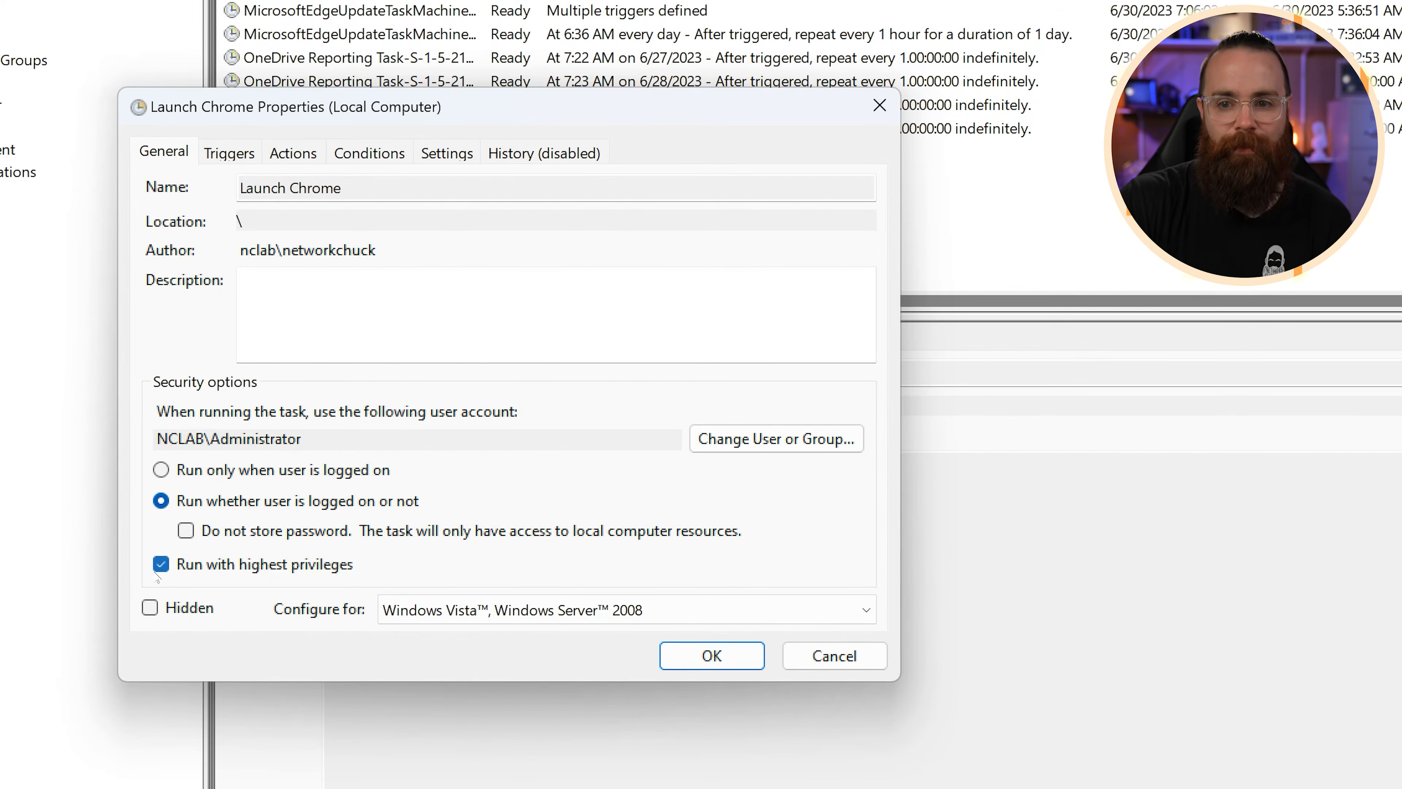
pyautogui.click(599, 621)
pyautogui.click(453, 636)
pyautogui.click(451, 622)
pyautogui.click(486, 675)
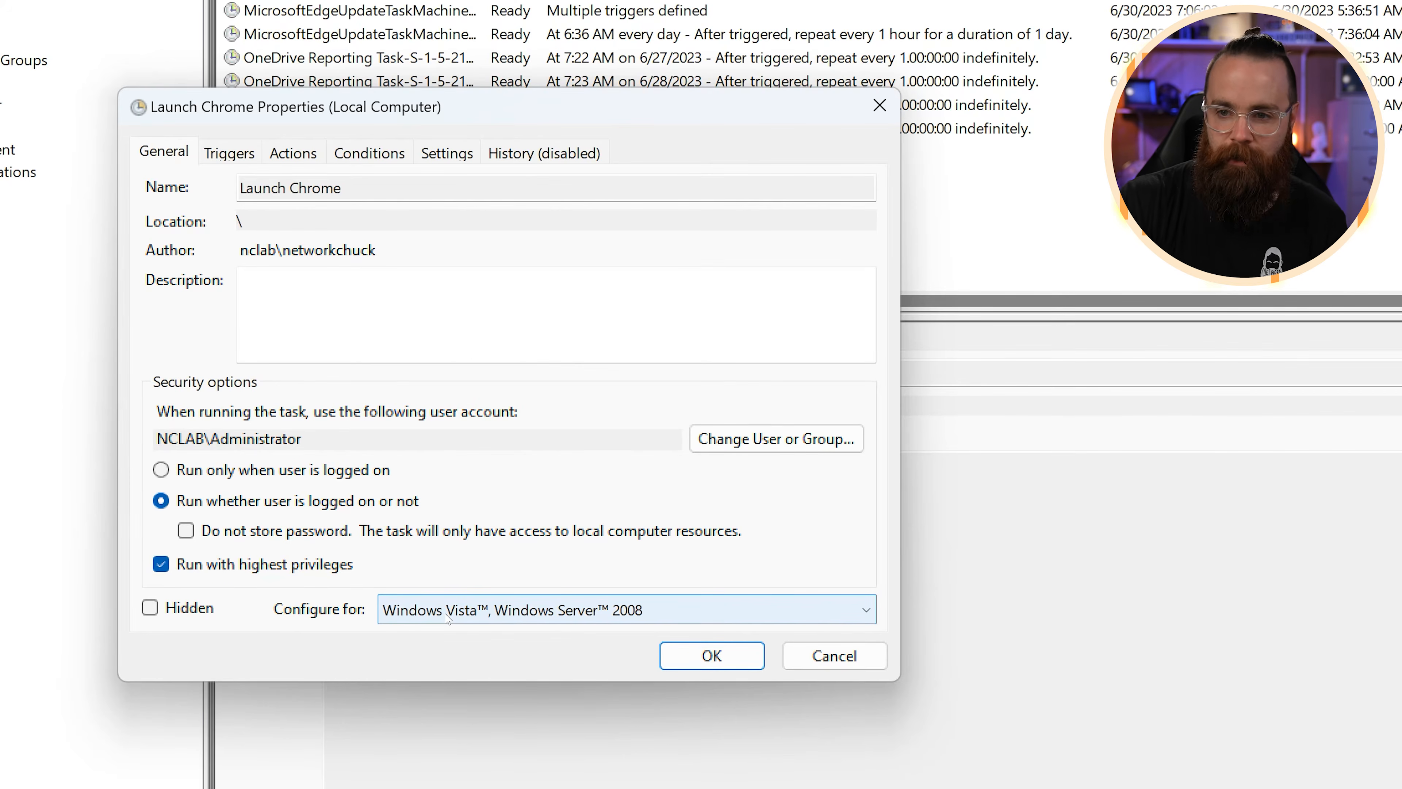
# Review the task's triggers, actions and settings, restrict its start to the Network 2 connection, and cancel the property changes.
pyautogui.click(218, 152)
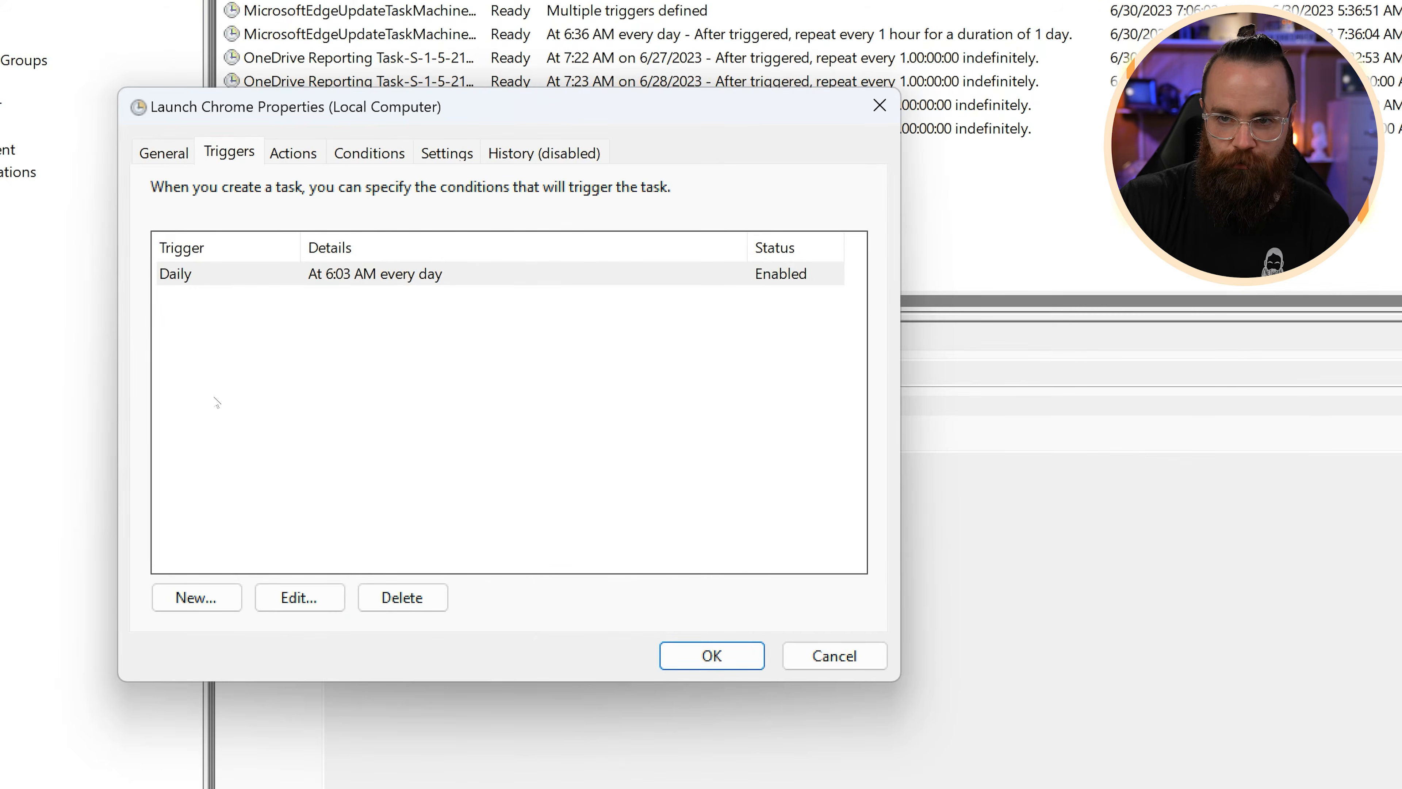
pyautogui.click(285, 157)
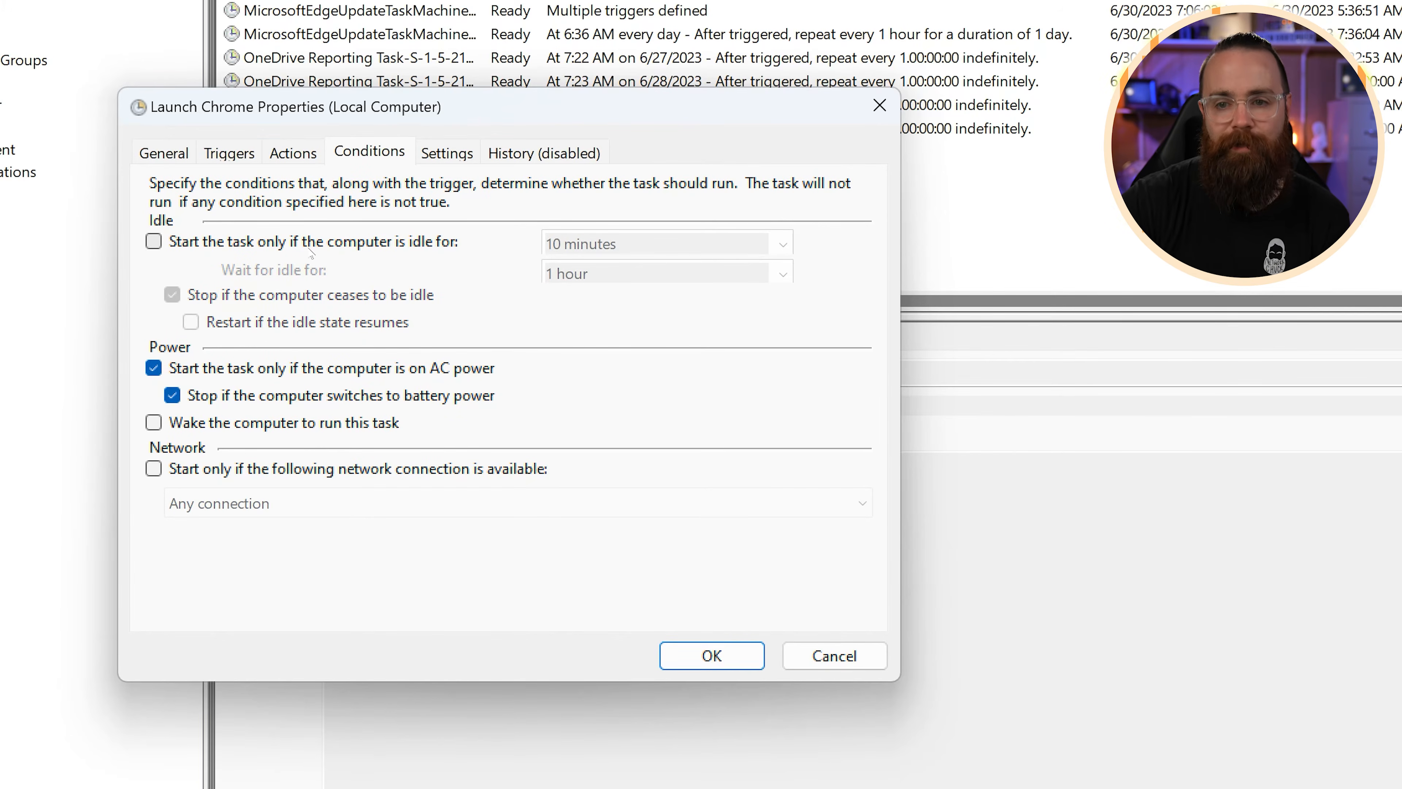
pyautogui.click(154, 469)
pyautogui.click(232, 503)
pyautogui.click(298, 550)
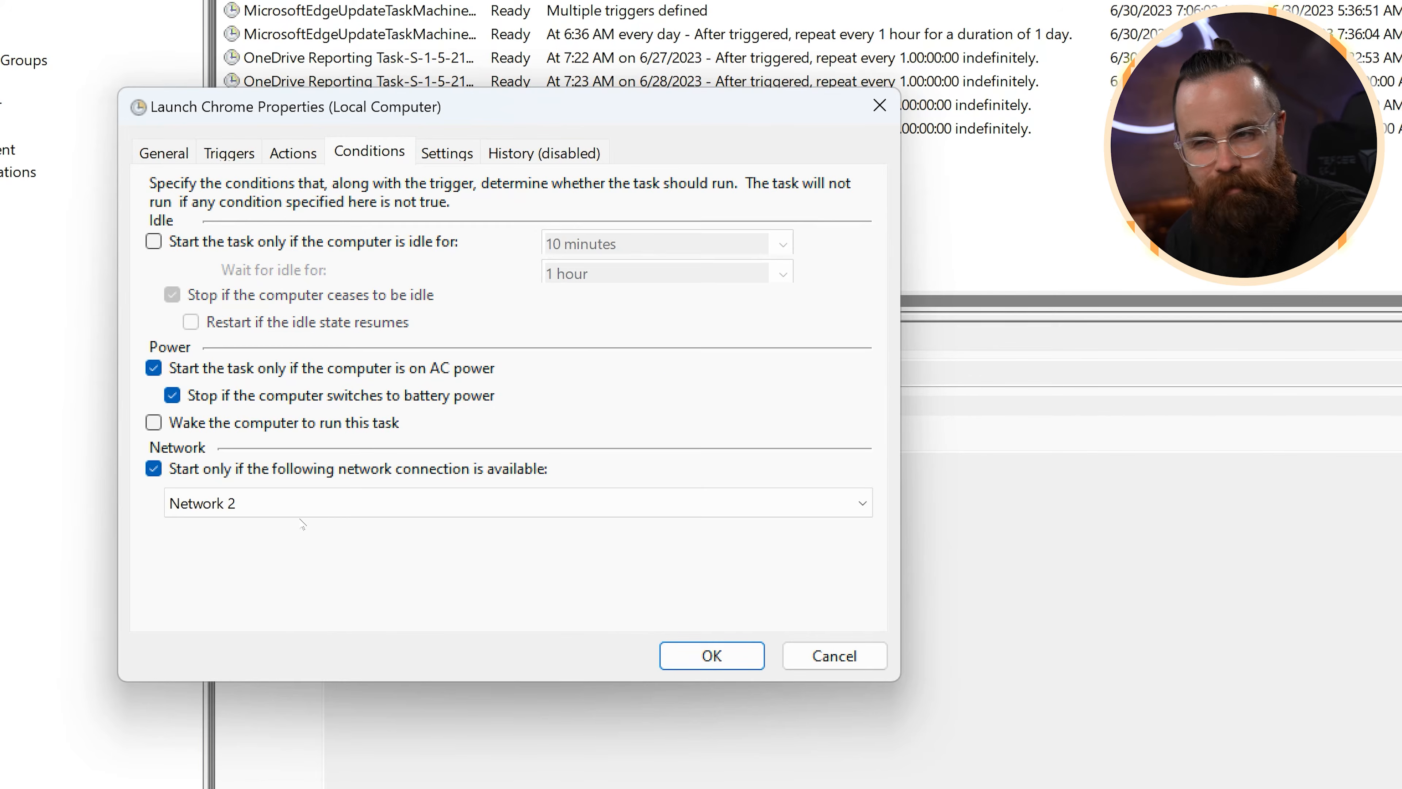
pyautogui.click(445, 154)
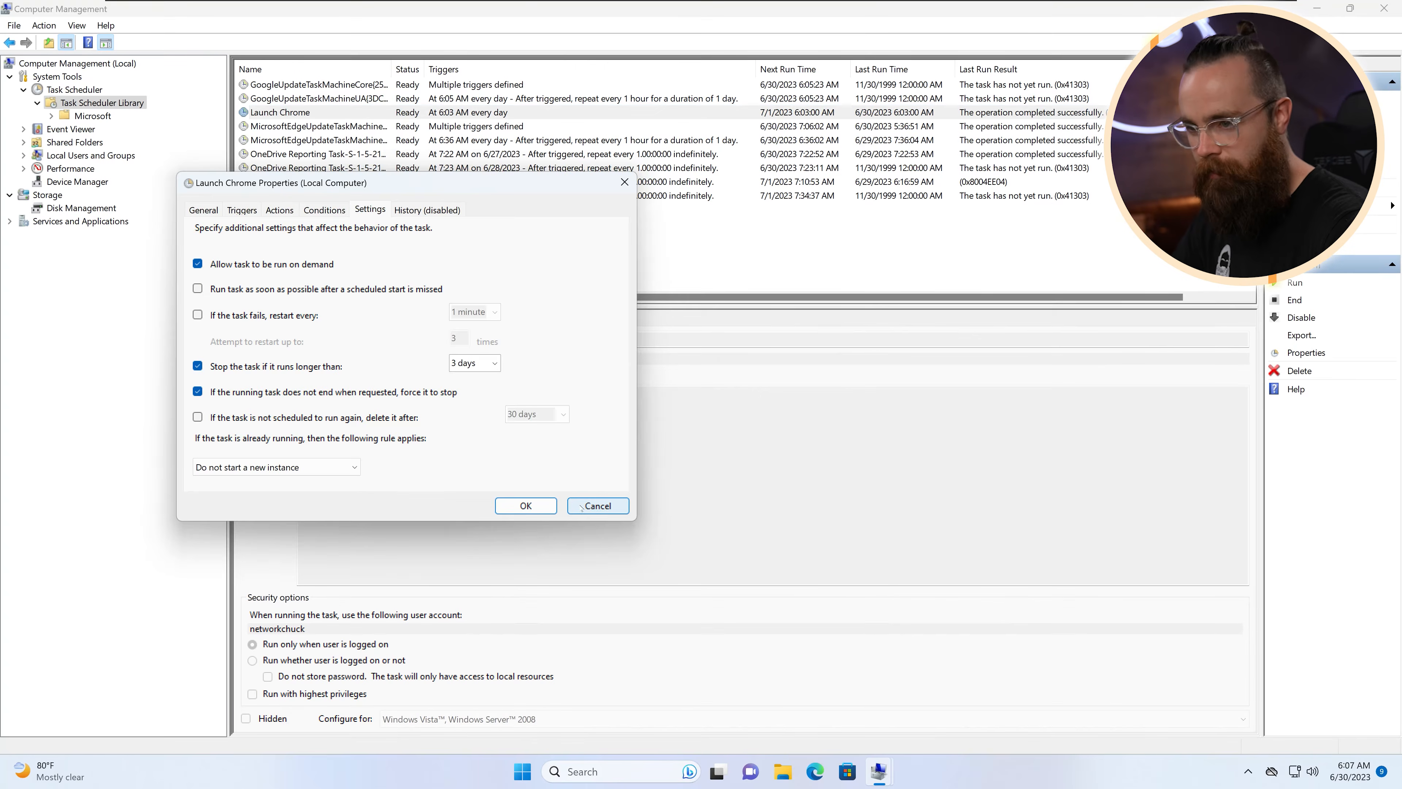
pyautogui.click(581, 507)
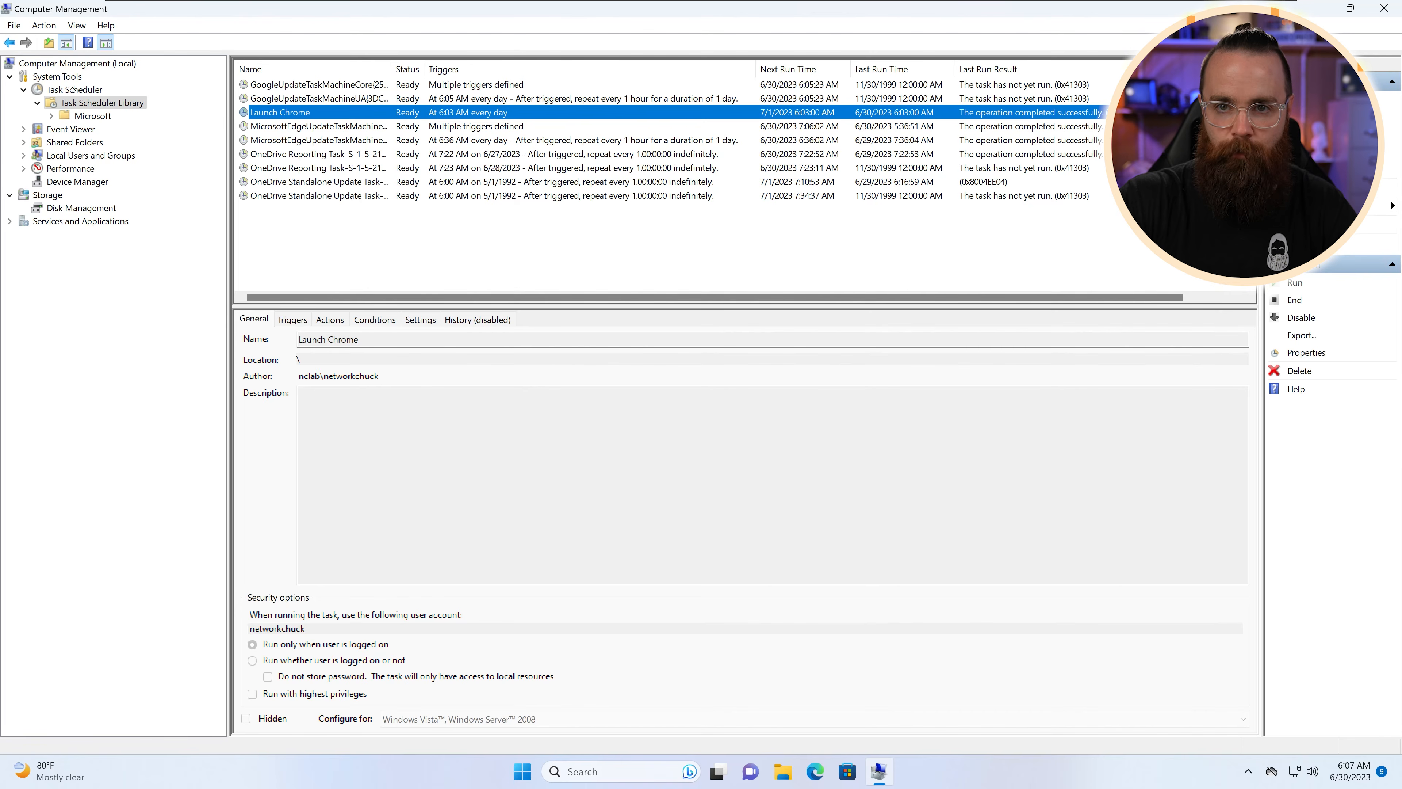
# Examine the full Active Tasks list in the Task Scheduler summary.
pyautogui.click(73, 90)
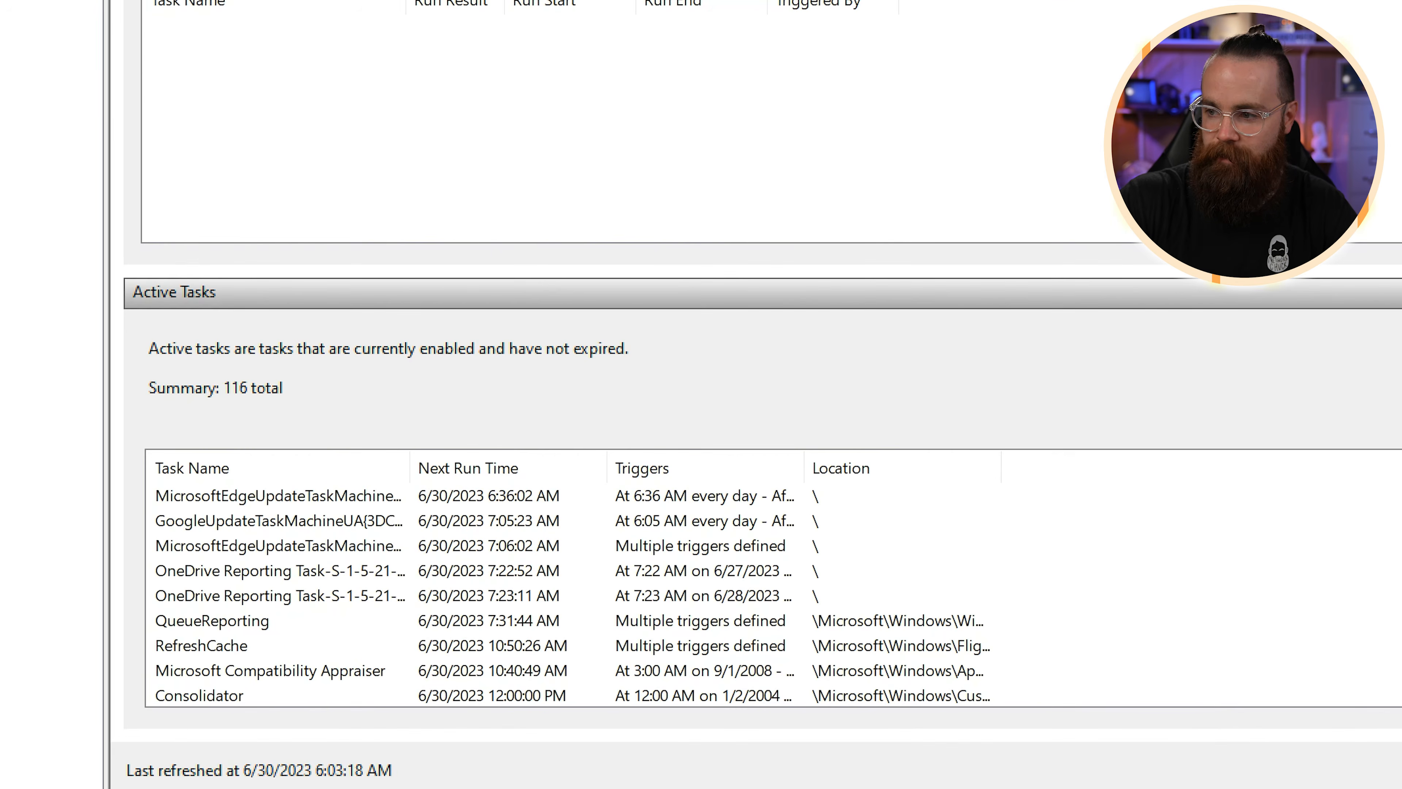
pyautogui.scroll(-20, 384, 623)
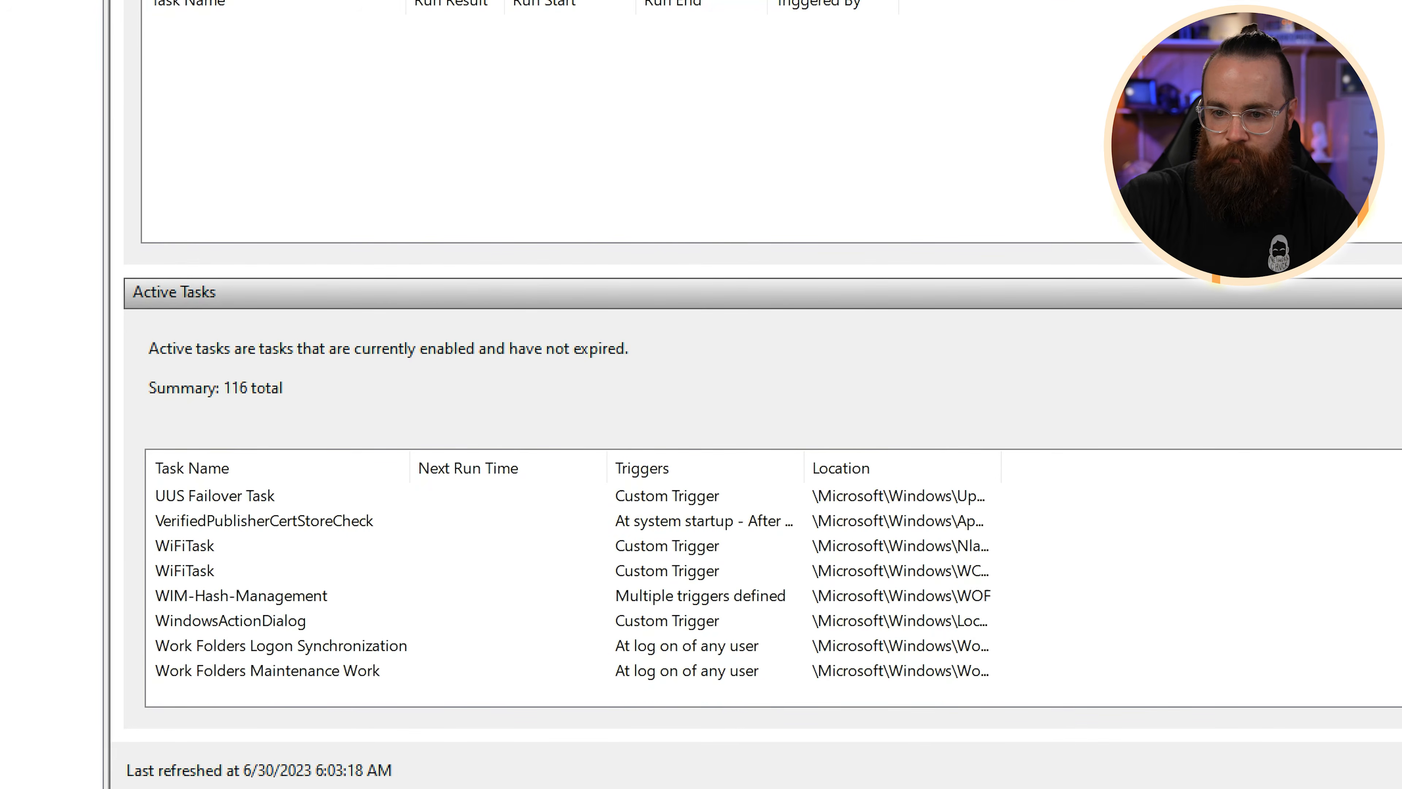
pyautogui.scroll(20, 384, 623)
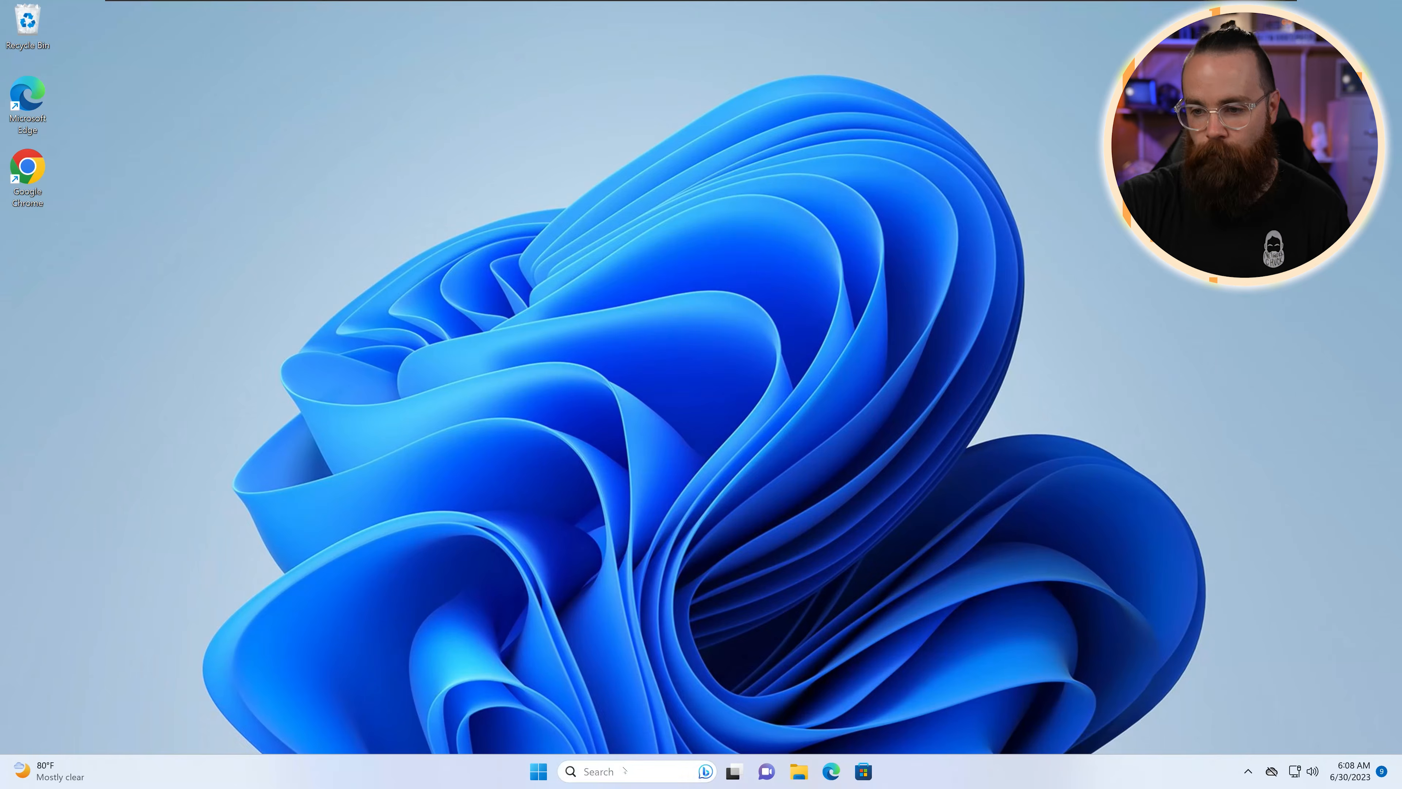
# Search Windows for Task Scheduler, open it as a standalone app, expand its library, and close it again.
pyautogui.click(625, 770)
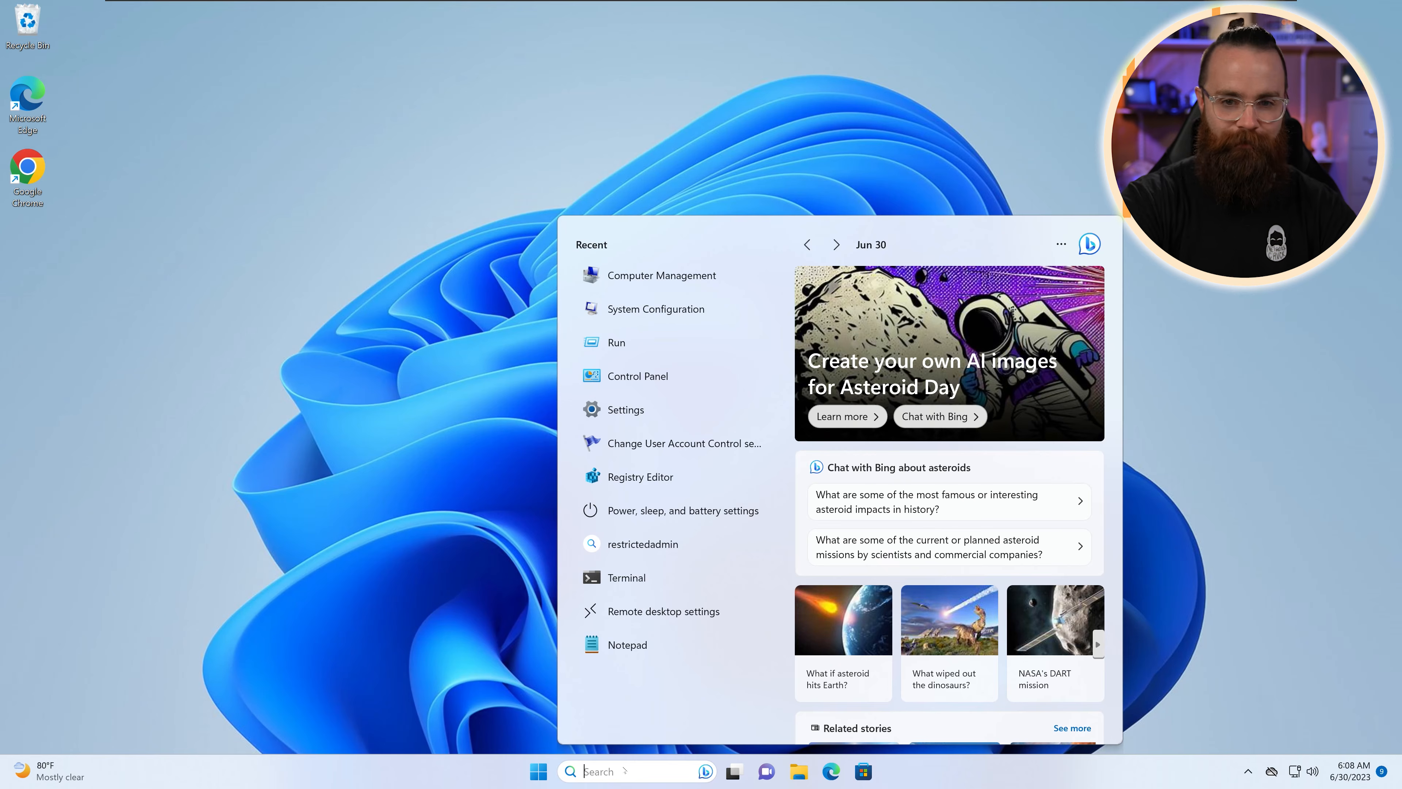
pyautogui.write('task sch')
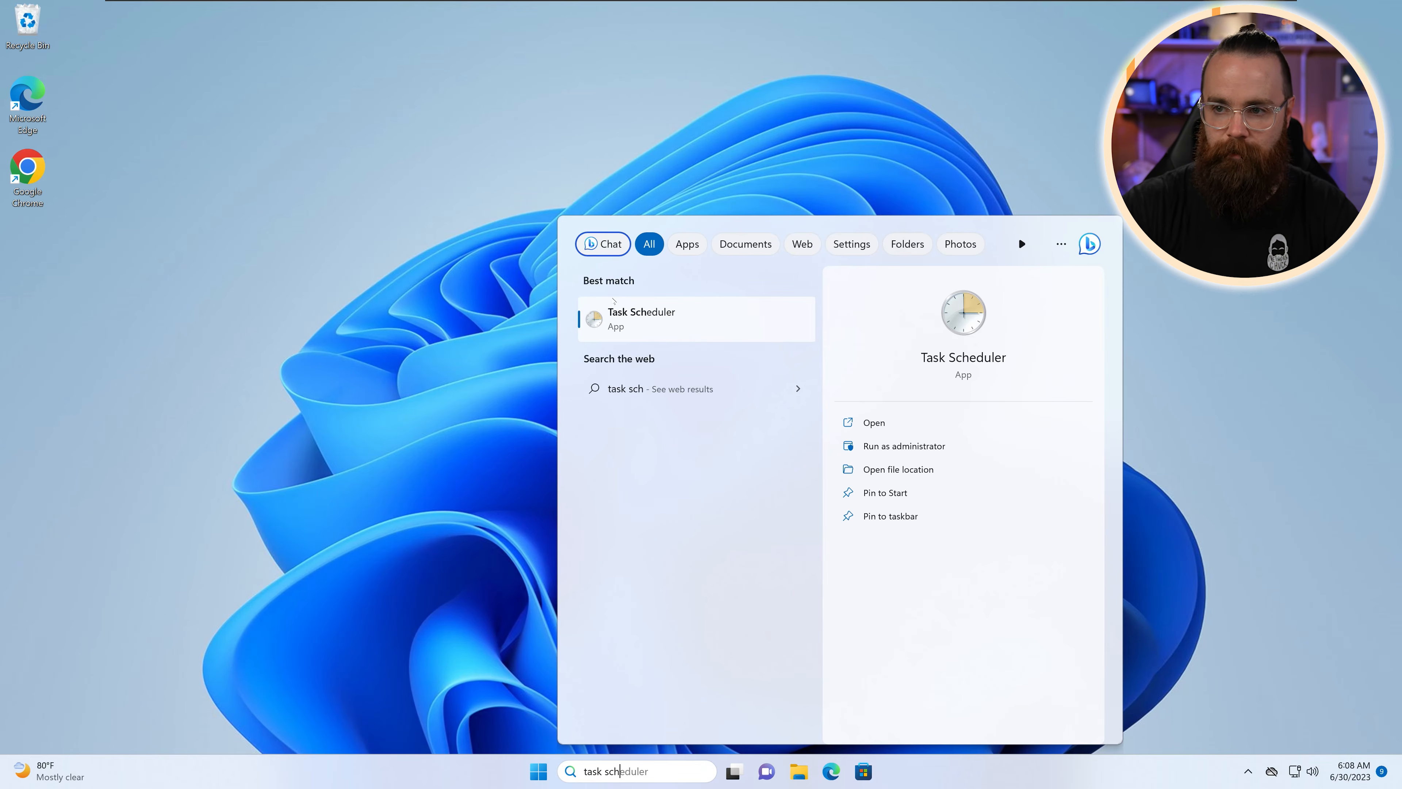
pyautogui.click(614, 303)
pyautogui.moveTo(450, 266); pyautogui.dragTo(479, 132)
pyautogui.click(270, 199)
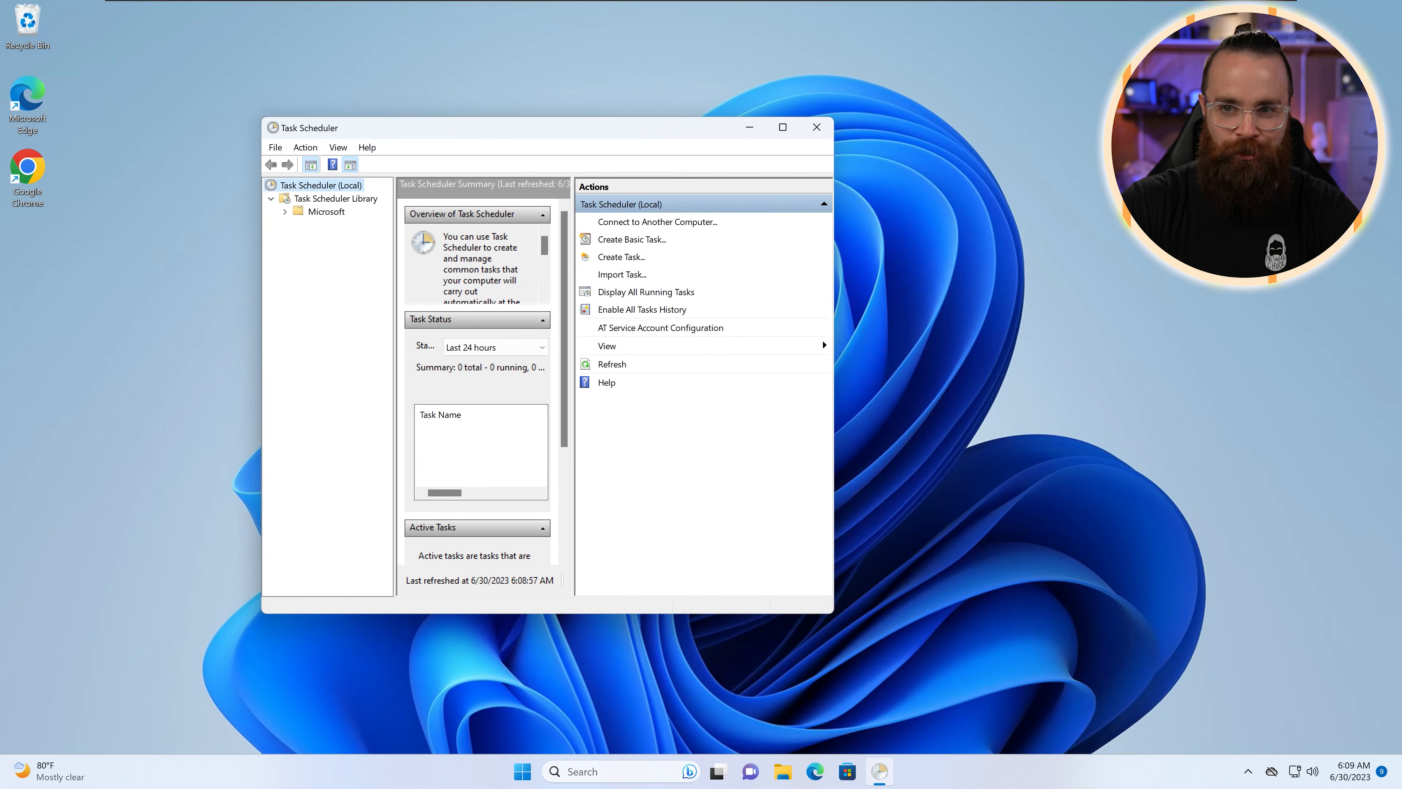
pyautogui.hotkey('alt', 'F4')
# Search Windows for "comp" and open Computer Management.
pyautogui.click(614, 765)
pyautogui.write('comp')
pyautogui.click(670, 313)
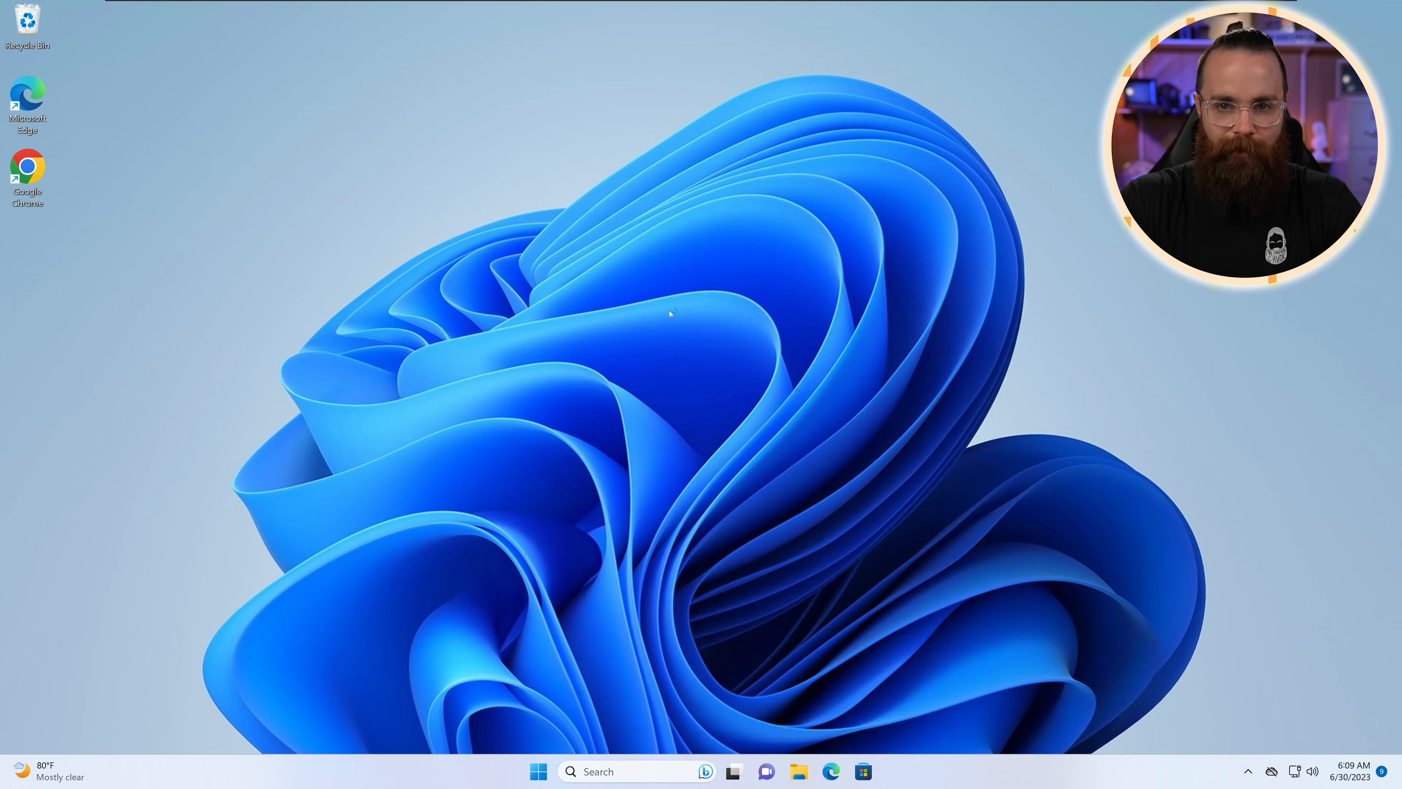